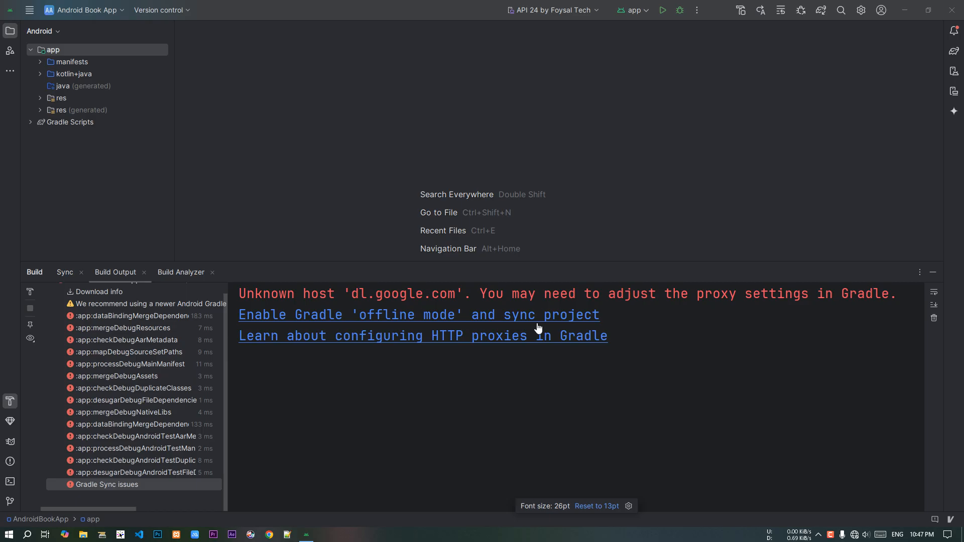
# - Check the computer's internet connection status and its Ethernet network settings
pyautogui.scroll(-2, 537, 328)
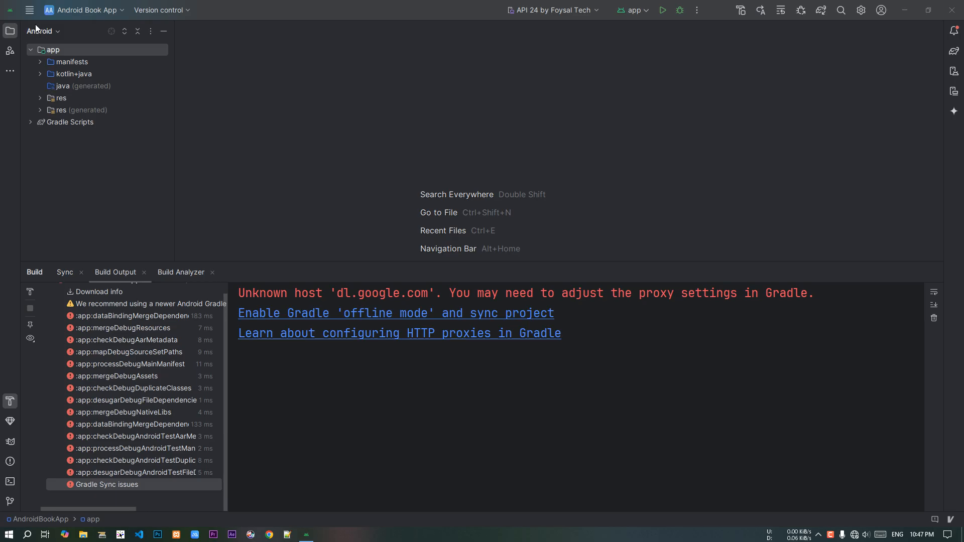
pyautogui.click(29, 12)
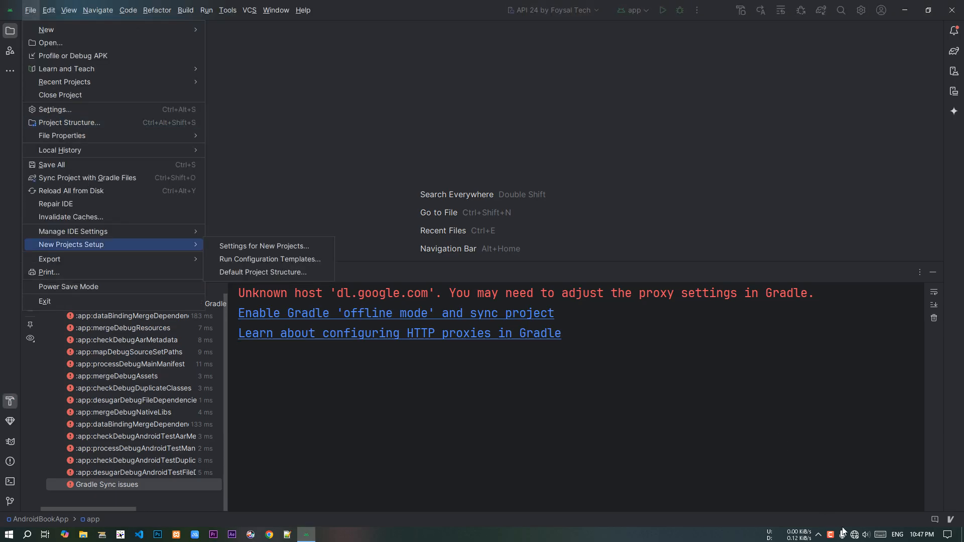
pyautogui.click(855, 534)
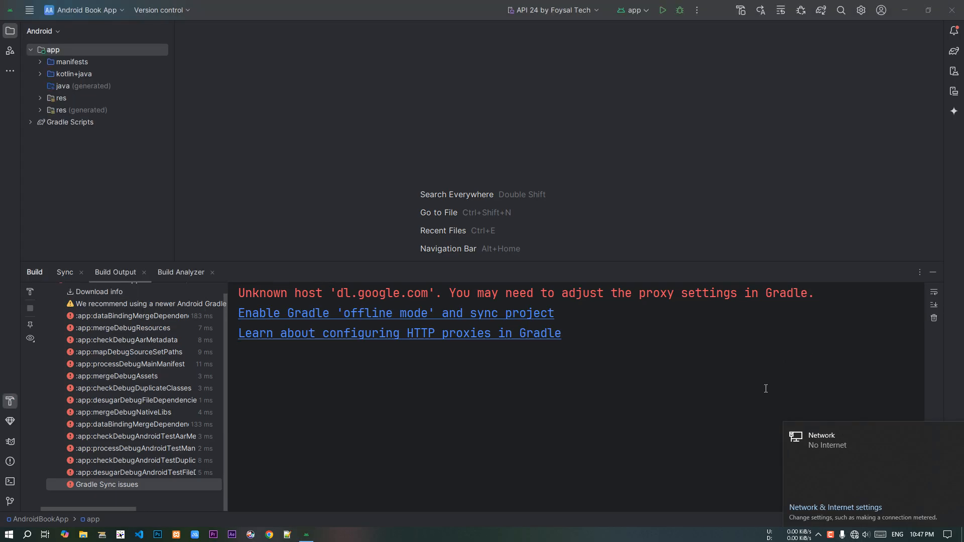
pyautogui.click(842, 444)
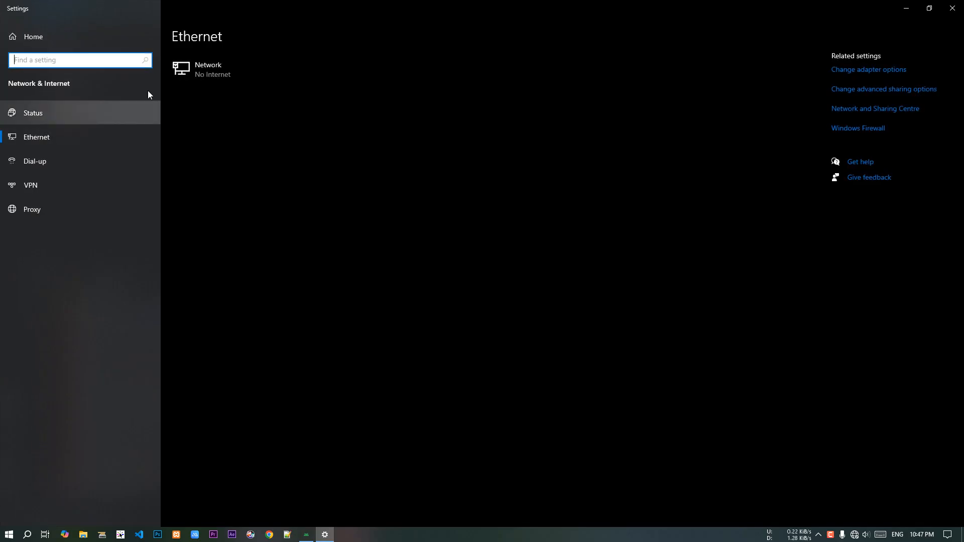
pyautogui.click(212, 74)
pyautogui.click(952, 8)
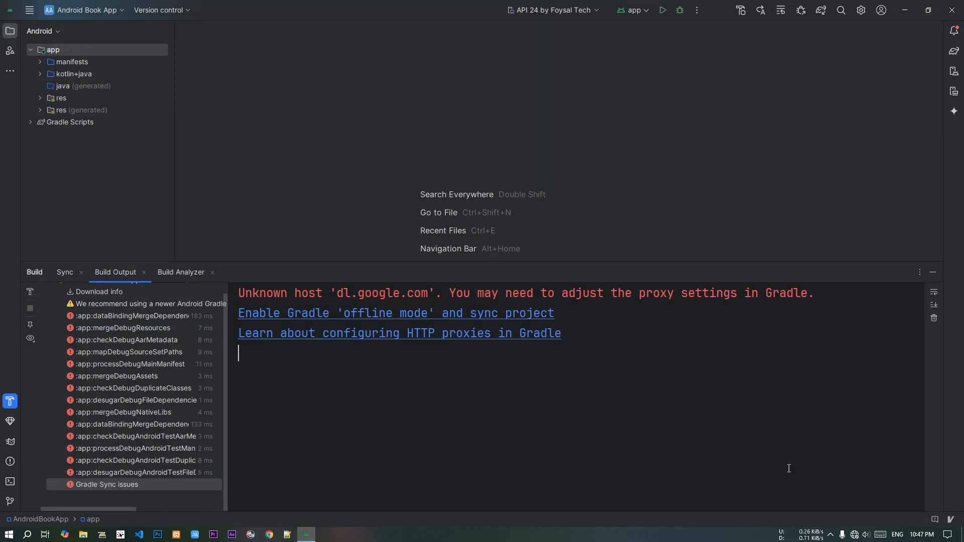
pyautogui.click(854, 535)
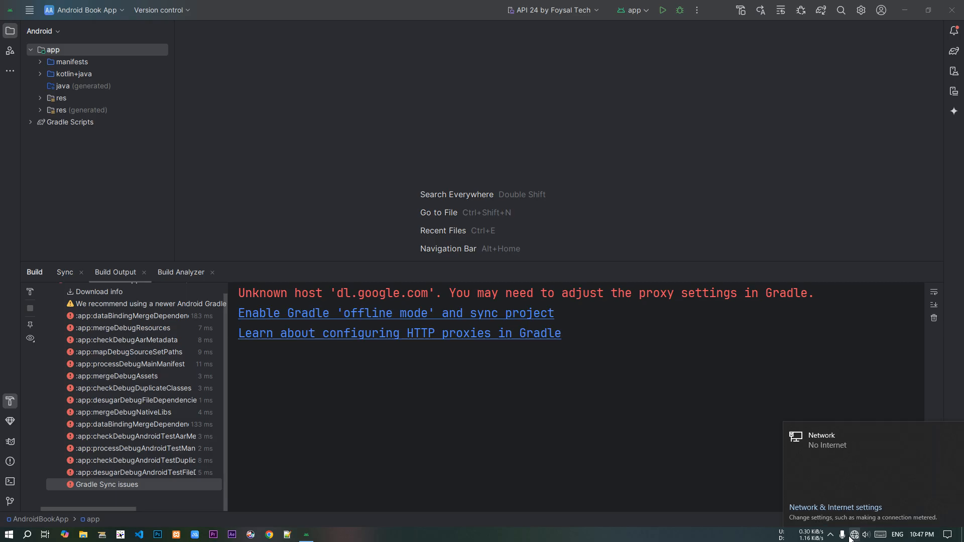
pyautogui.click(853, 534)
# - Sync the project with its Gradle files and build the APK, examining the unknown-host error in the build output
pyautogui.click(29, 10)
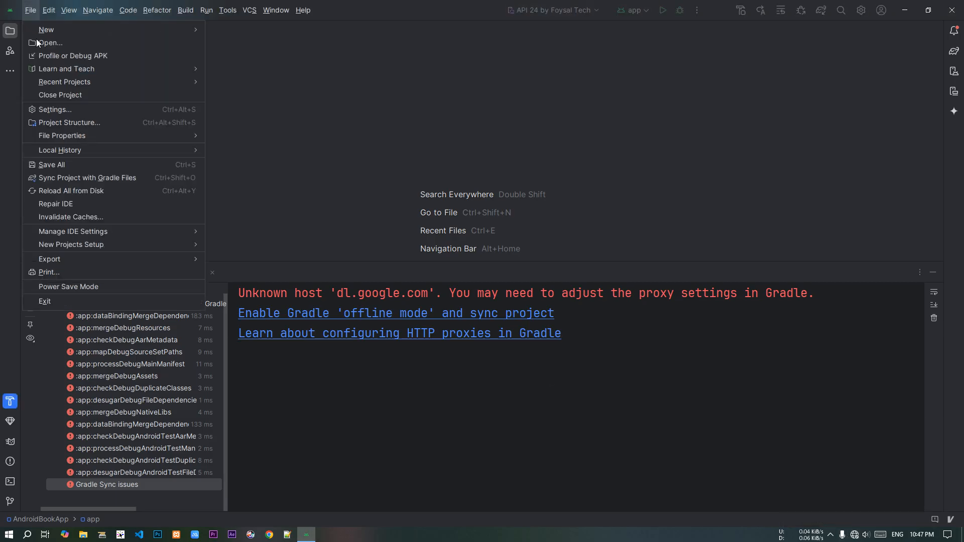
pyautogui.click(69, 182)
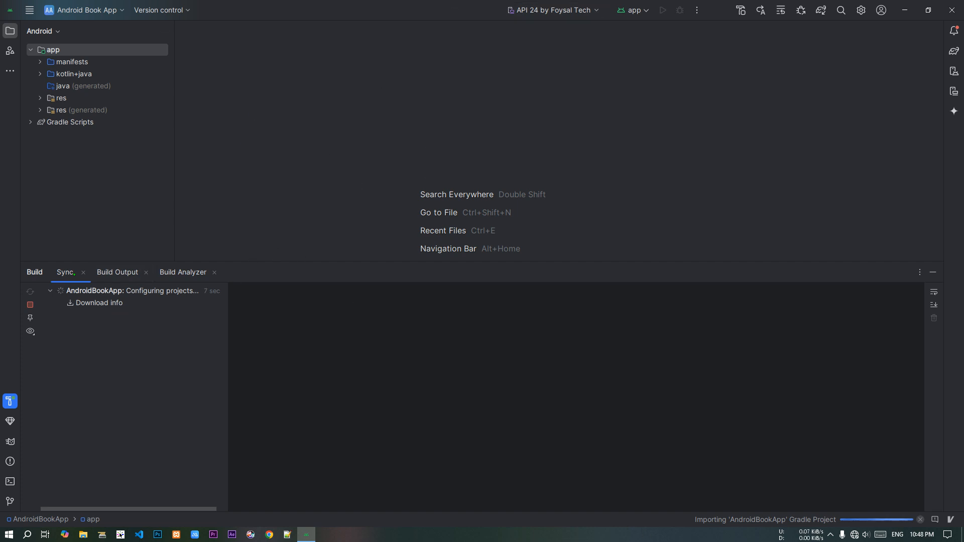
pyautogui.click(29, 10)
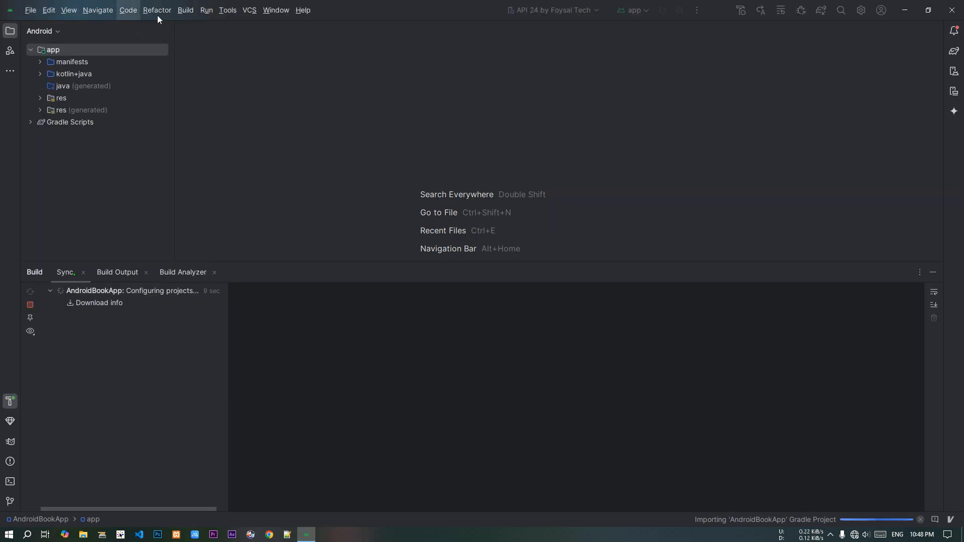
pyautogui.click(182, 12)
pyautogui.moveTo(301, 154)
pyautogui.click(353, 154)
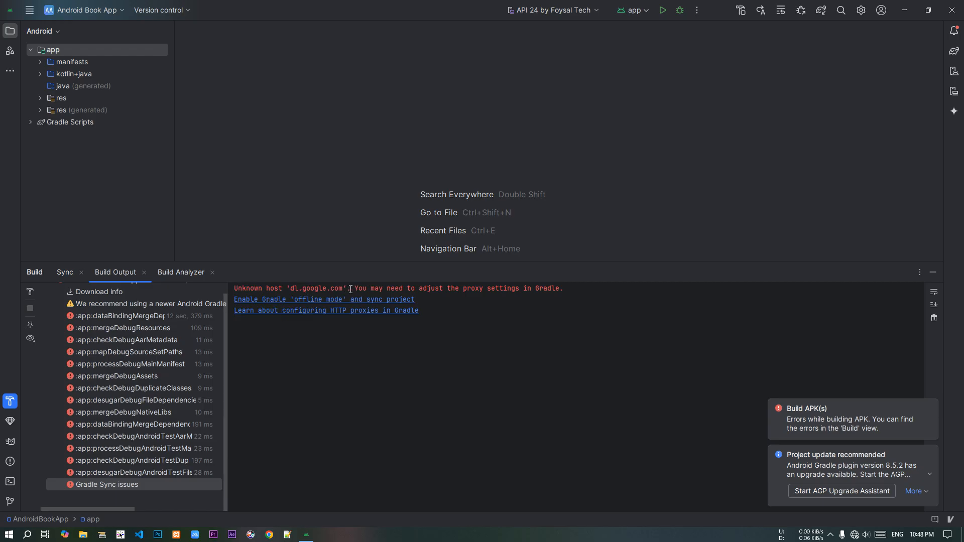
pyautogui.moveTo(351, 289); pyautogui.dragTo(563, 290)
pyautogui.click(563, 290)
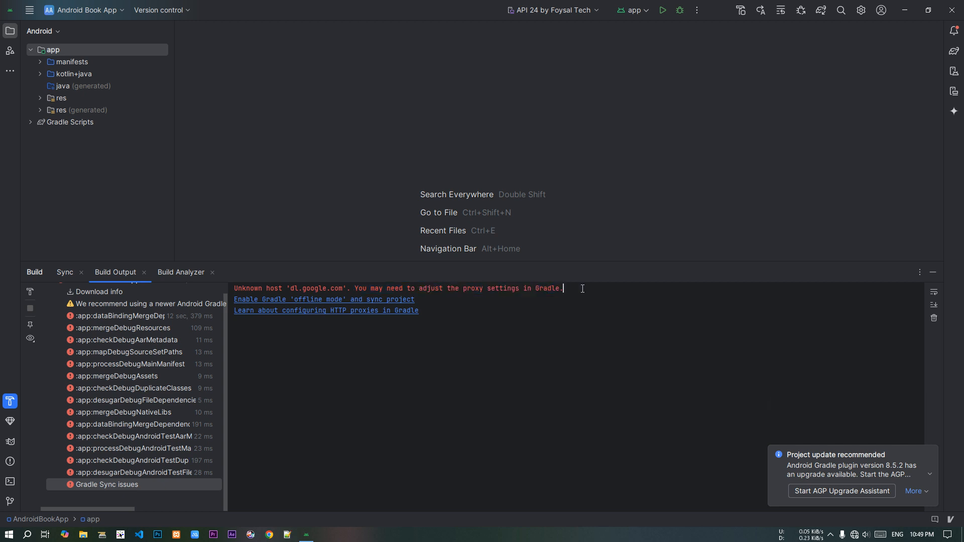
# - Run the APK build again and dismiss the build error and project update notifications
pyautogui.click(34, 11)
pyautogui.moveTo(190, 14)
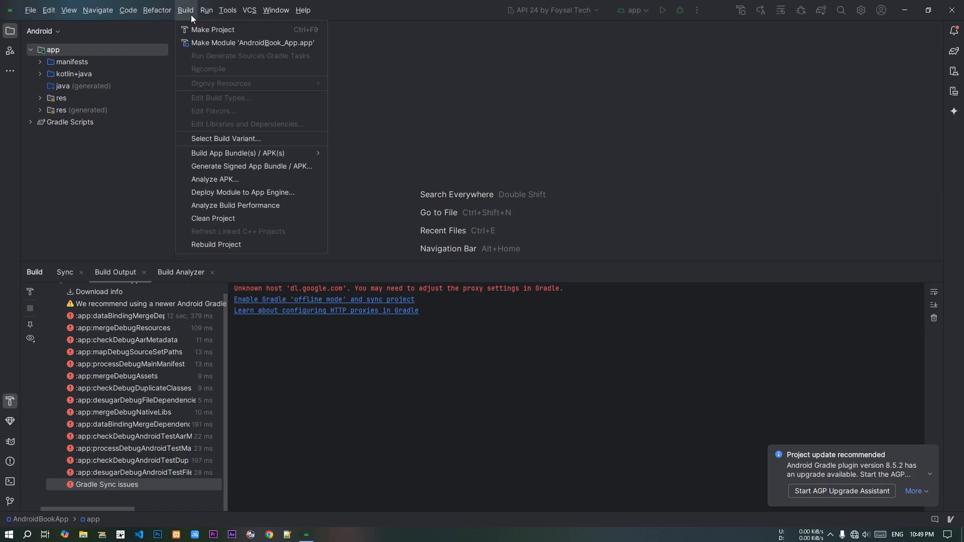
pyautogui.moveTo(271, 153)
pyautogui.click(372, 154)
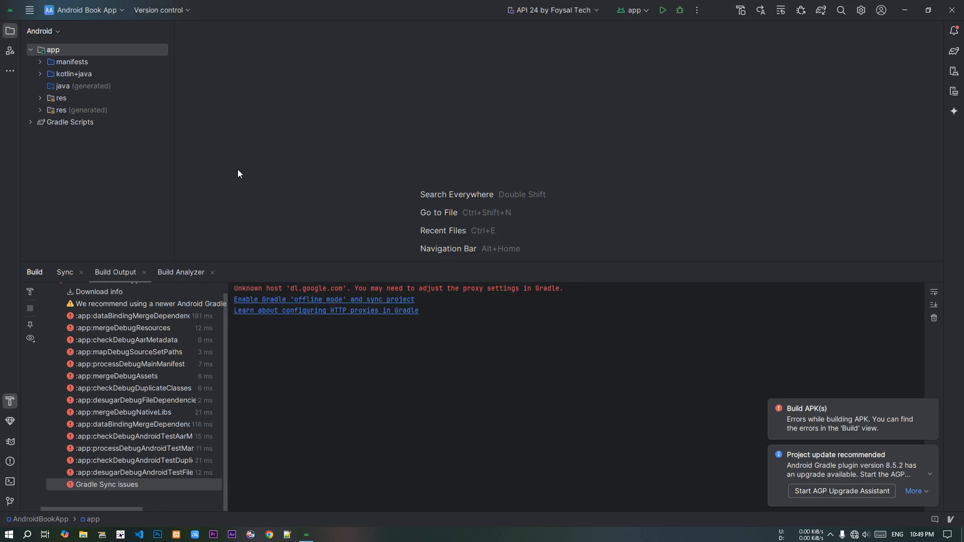
pyautogui.click(929, 407)
pyautogui.click(931, 452)
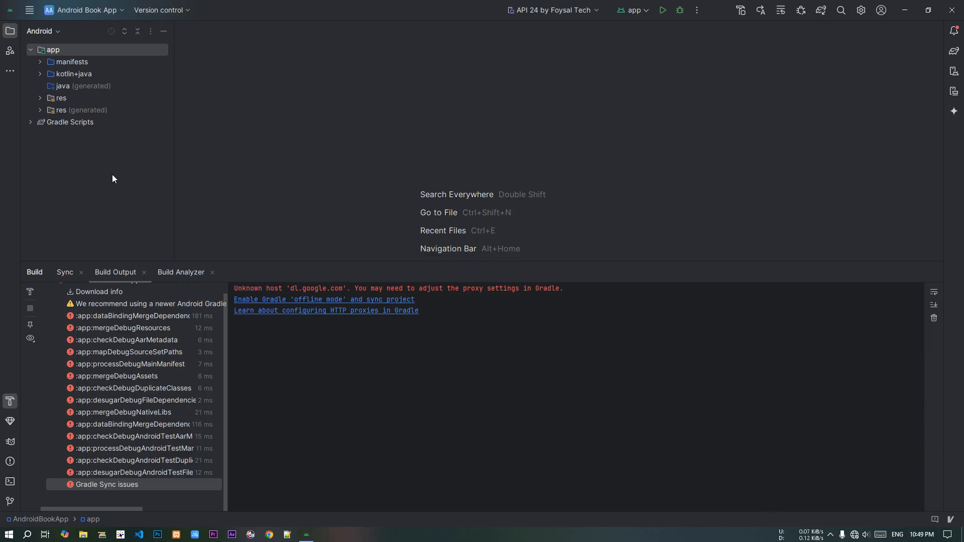
# - Look inside the kotlin+java and Gradle Scripts groups of the project tree, leaving both collapsed
pyautogui.doubleClick(75, 76)
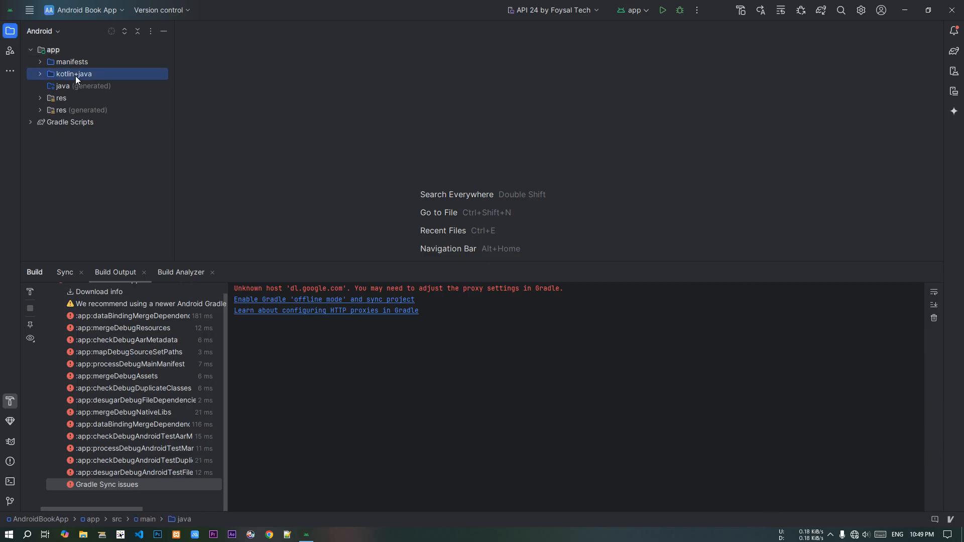
pyautogui.click(40, 74)
pyautogui.doubleClick(91, 122)
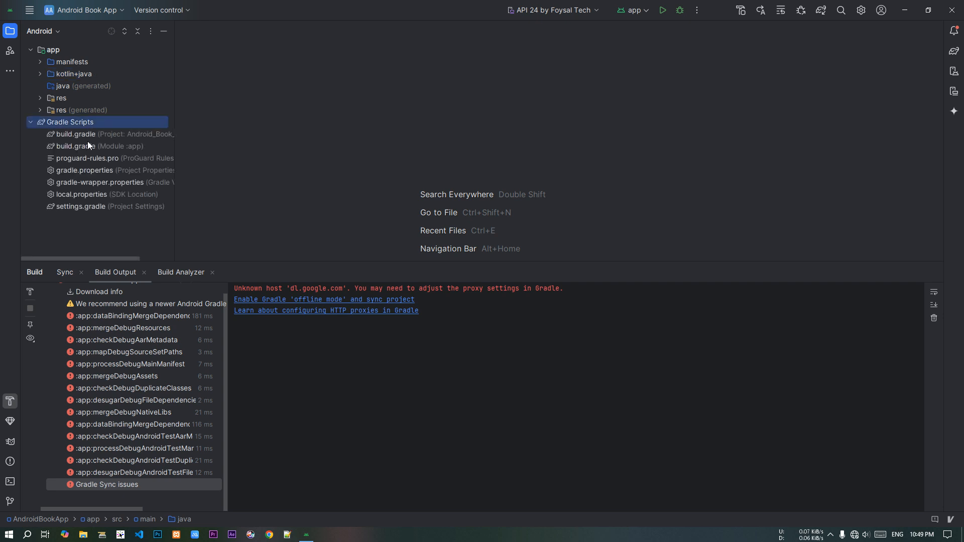
pyautogui.click(30, 122)
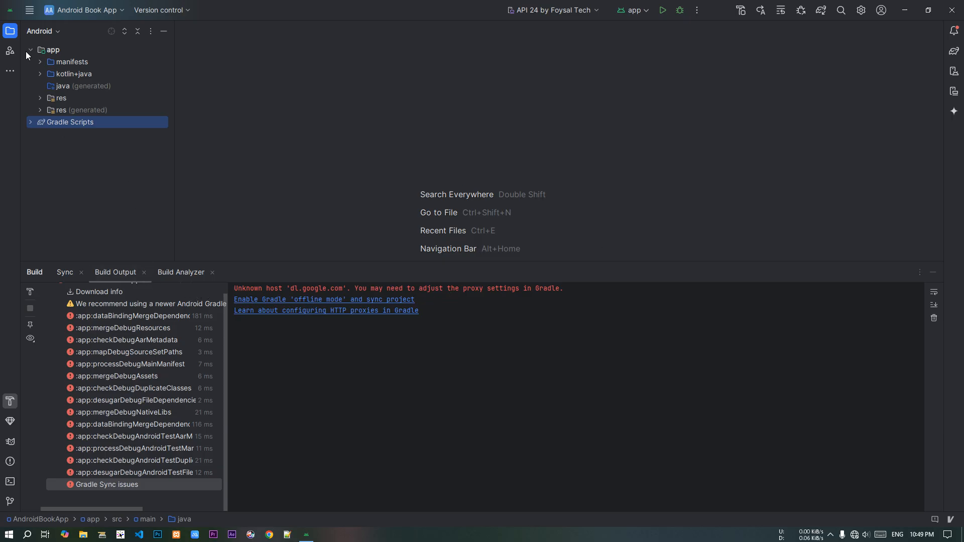
# - Check the Android Gradle Plugin and Gradle versions in the Project Structure settings without changing them
pyautogui.click(30, 13)
pyautogui.click(67, 121)
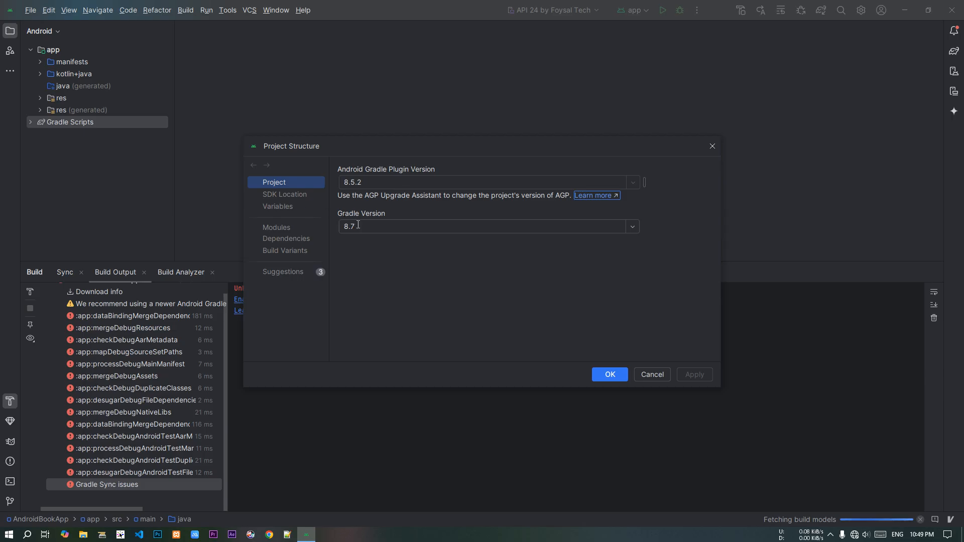
pyautogui.click(712, 146)
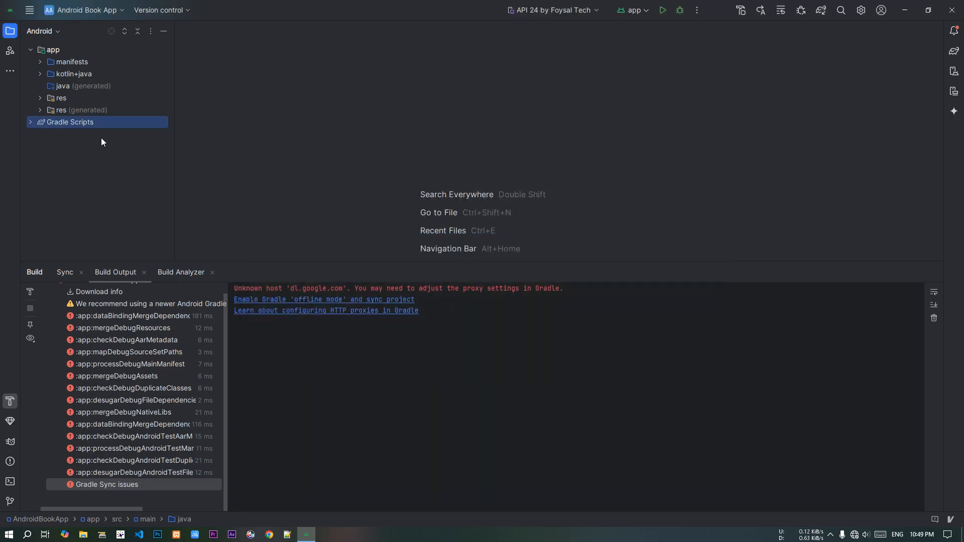
# - Examine the gradle.properties, local.properties and proguard-rules.pro files under Gradle Scripts
pyautogui.doubleClick(72, 125)
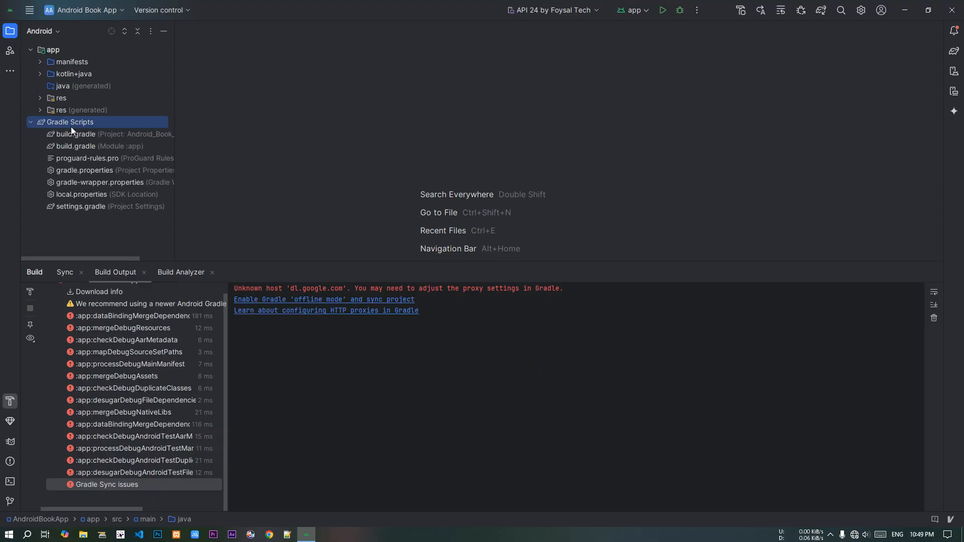
pyautogui.doubleClick(99, 173)
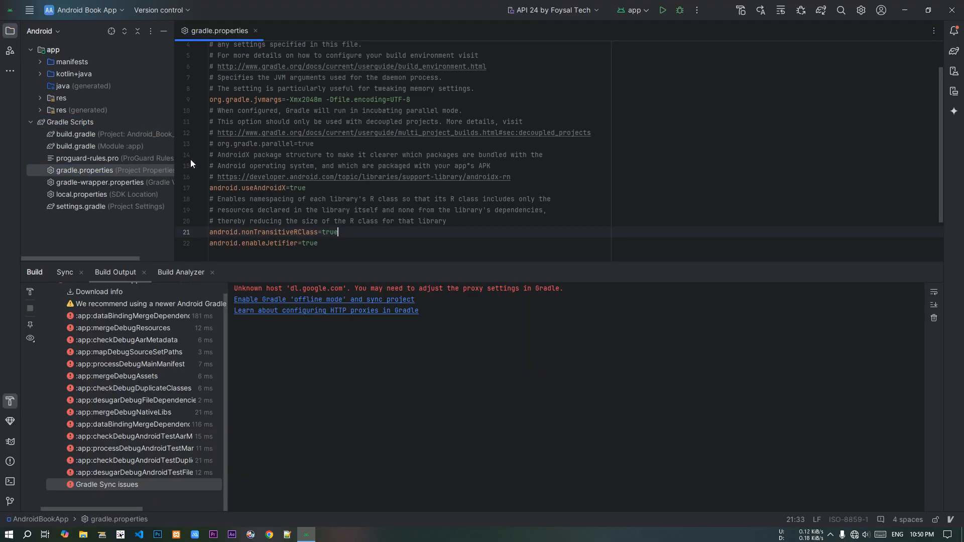
pyautogui.click(255, 31)
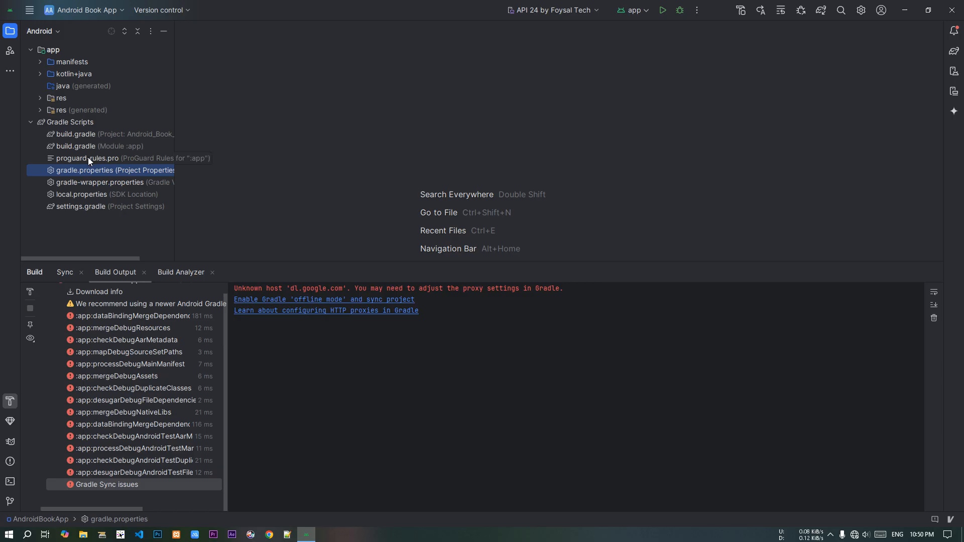
pyautogui.doubleClick(88, 194)
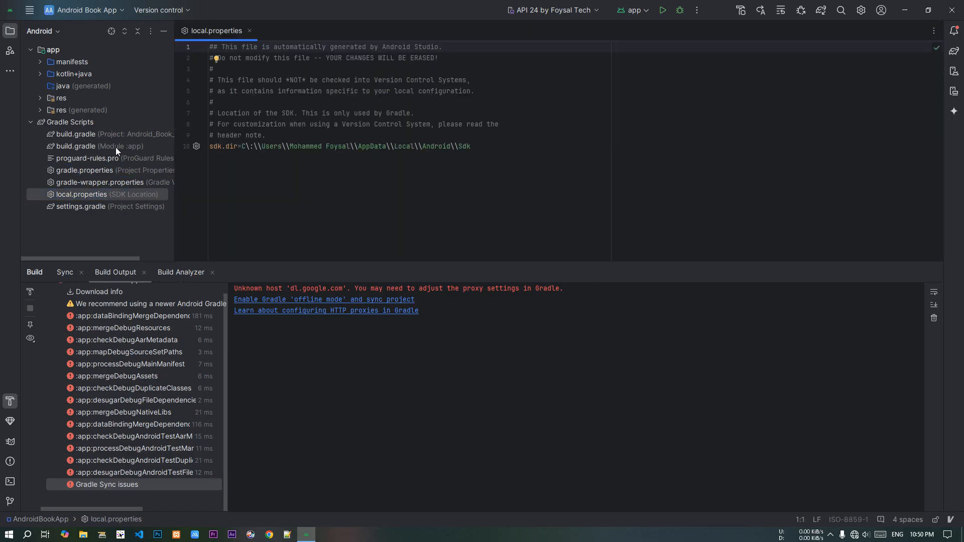
pyautogui.doubleClick(122, 164)
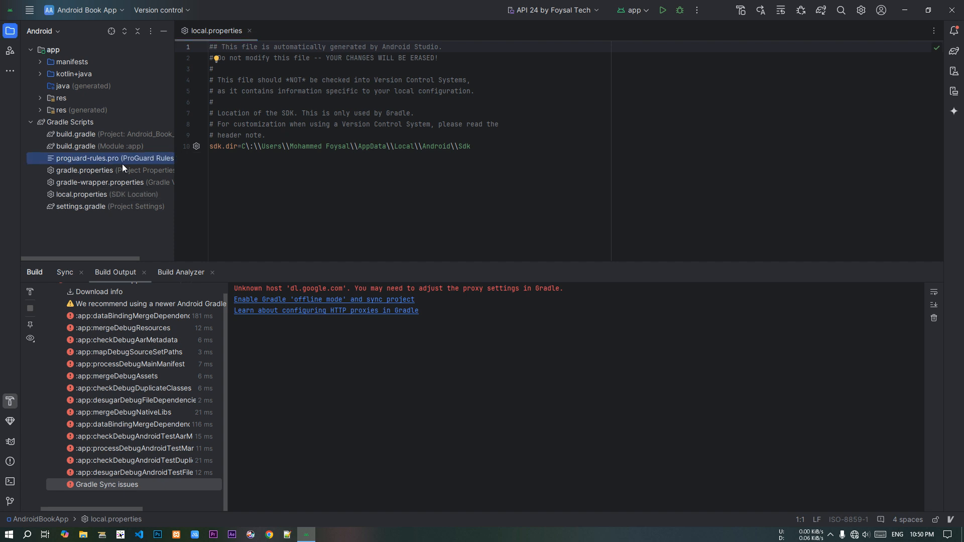
pyautogui.doubleClick(122, 171)
pyautogui.scroll(-2, 404, 131)
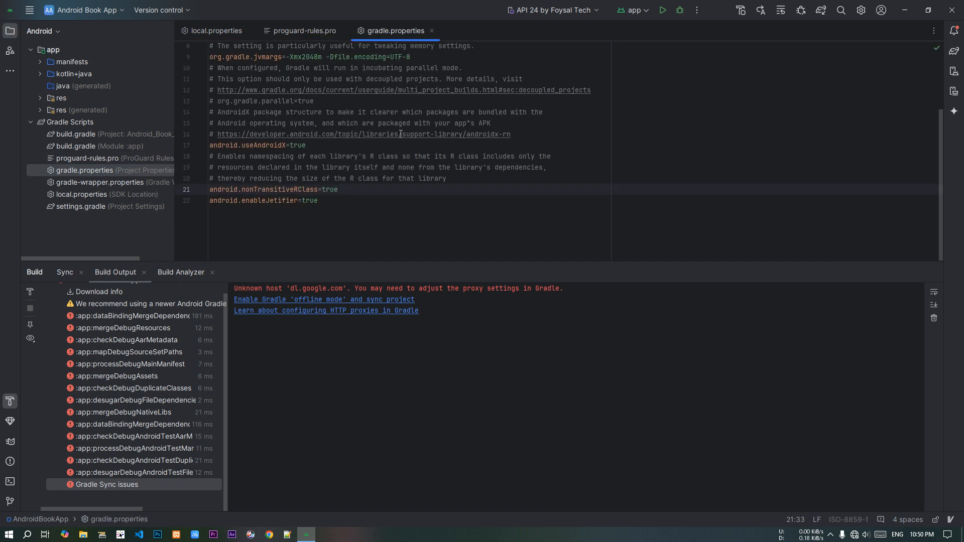
pyautogui.scroll(3, 414, 114)
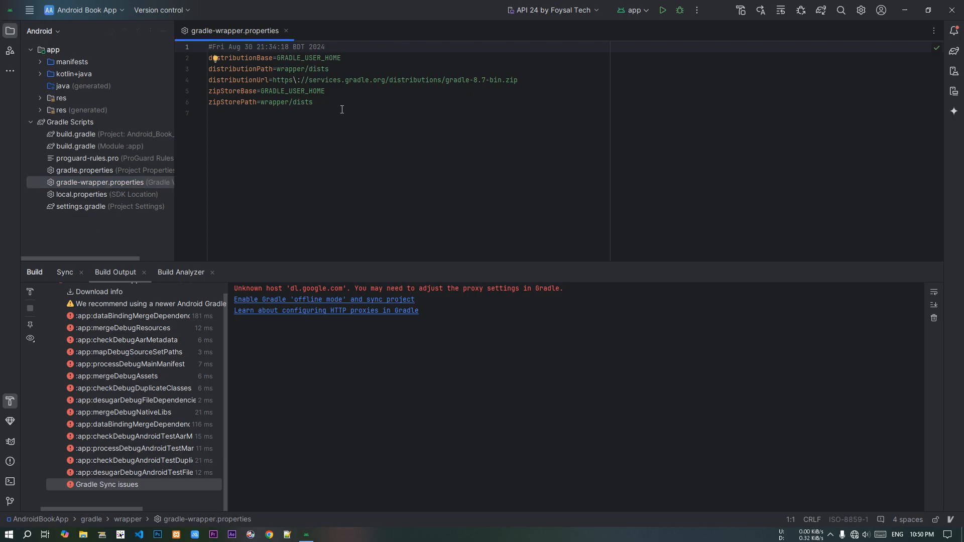
# - Examine the Gradle archive name at the end of the distributionUrl line in gradle-wrapper.properties
pyautogui.click(369, 80)
pyautogui.moveTo(517, 80); pyautogui.dragTo(445, 85)
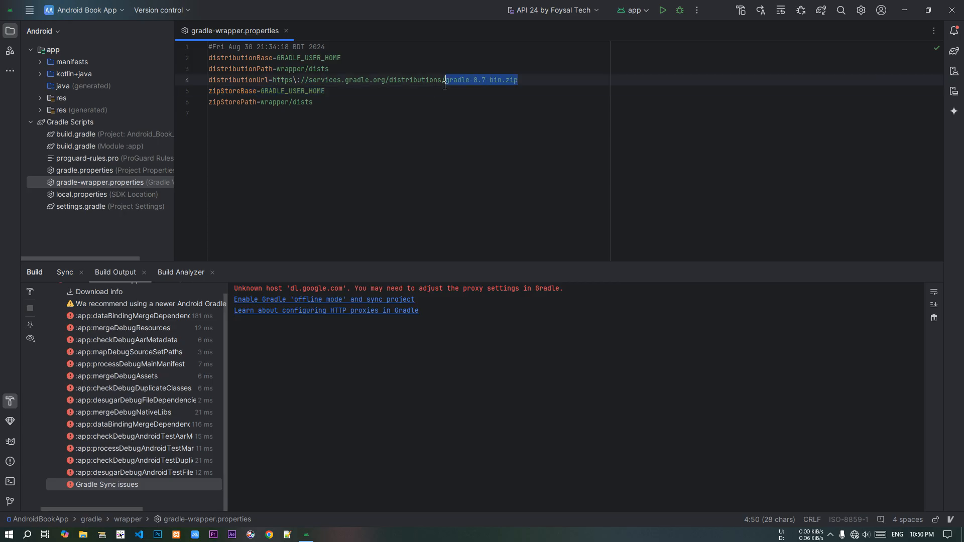
pyautogui.click(544, 83)
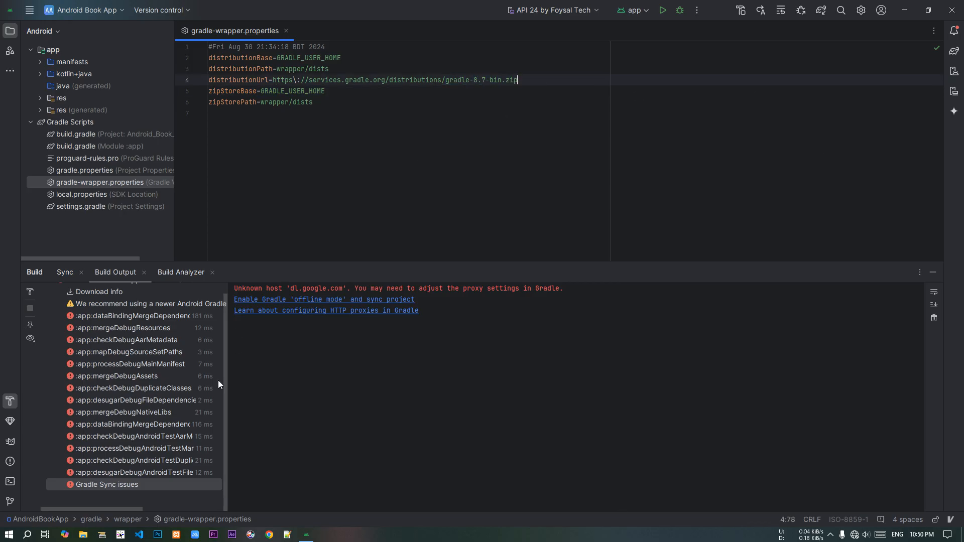
# - Switch to File Explorer and browse drive C to the AppData\Local folder in the user's profile
pyautogui.click(83, 534)
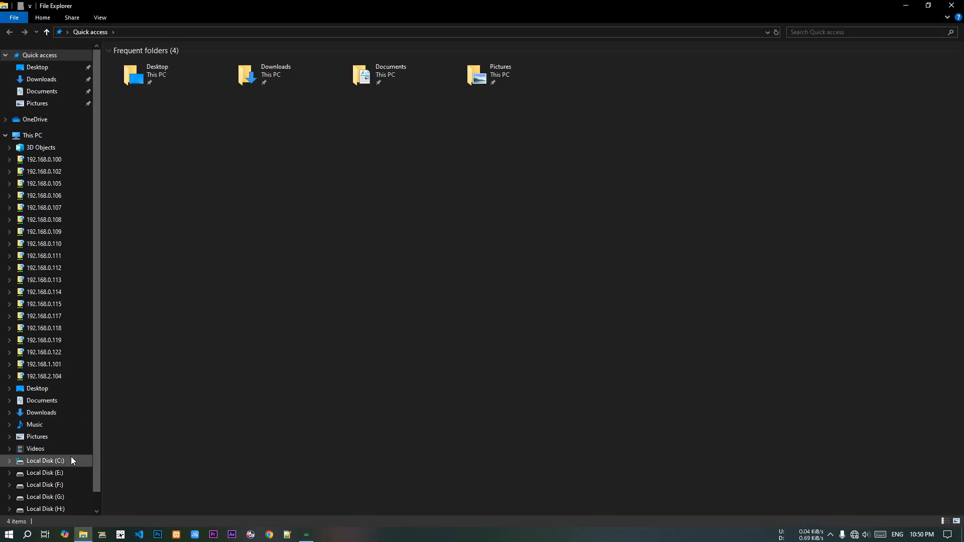
pyautogui.click(68, 460)
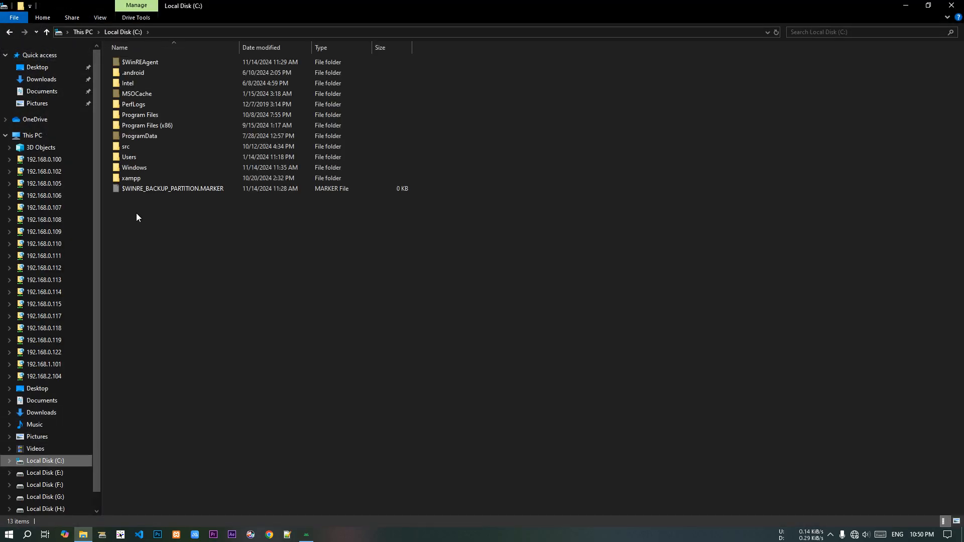
pyautogui.doubleClick(143, 167)
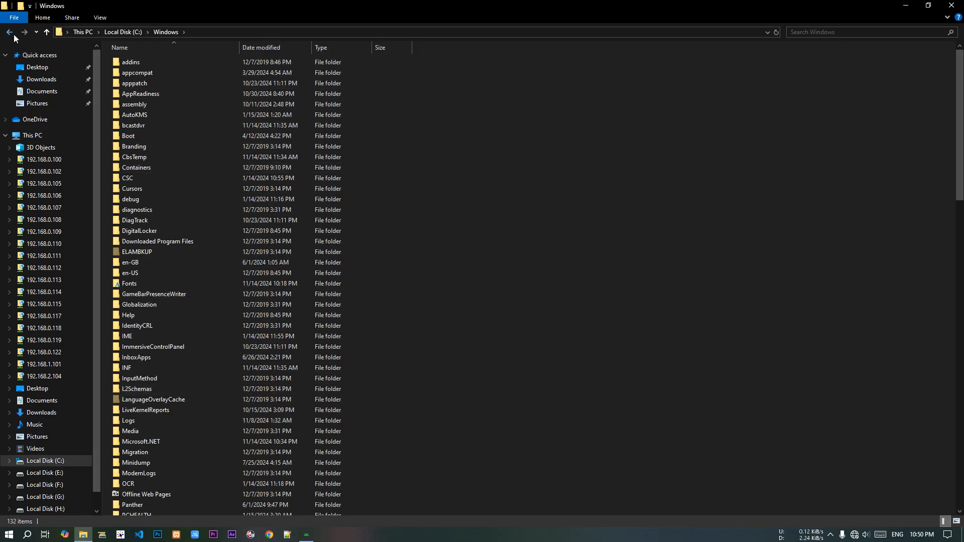
pyautogui.click(11, 33)
pyautogui.doubleClick(140, 159)
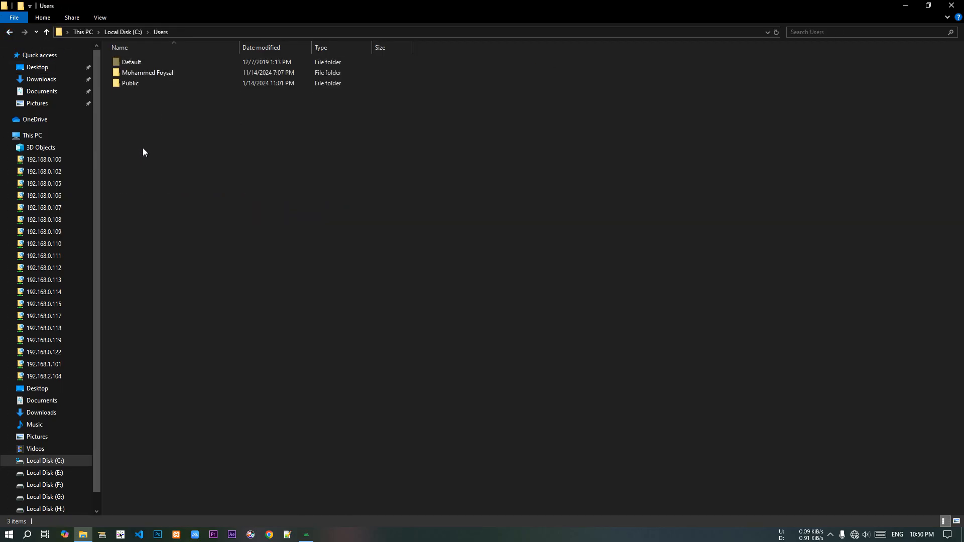
pyautogui.doubleClick(149, 76)
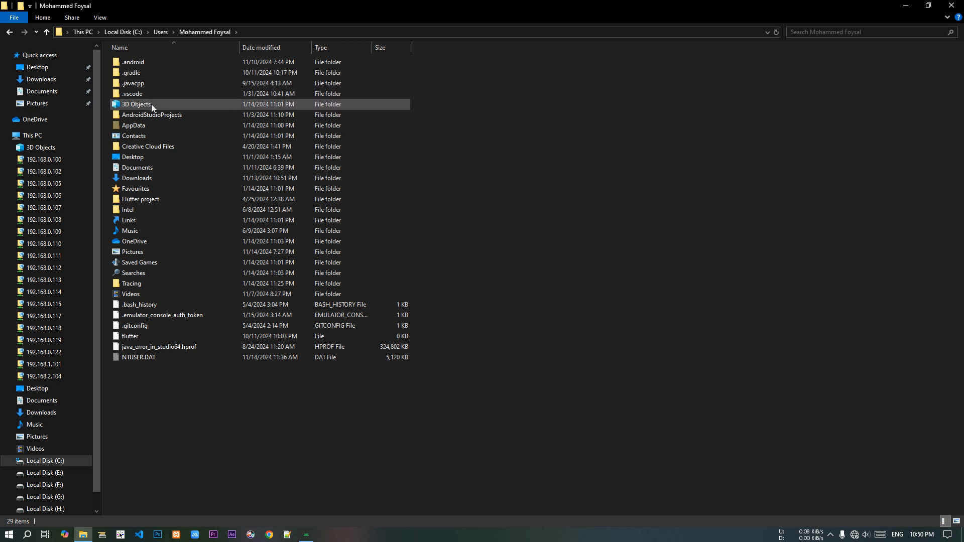
pyautogui.doubleClick(146, 124)
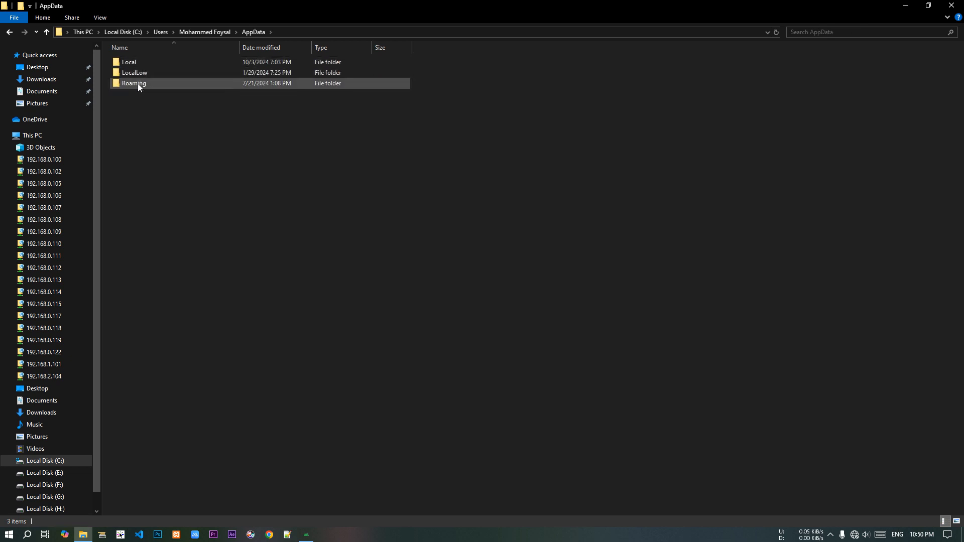
pyautogui.doubleClick(139, 65)
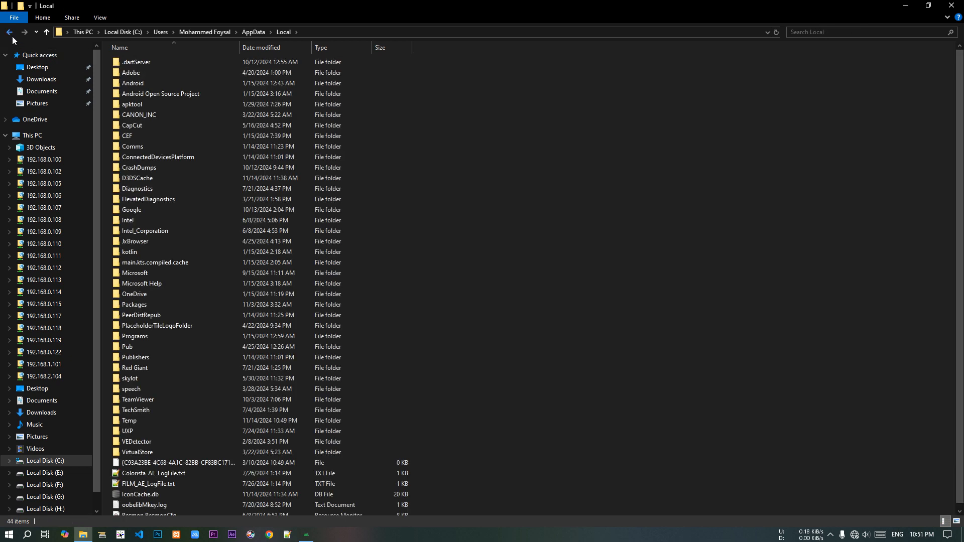
# - Look through the AppData\Roaming folder and the .android folder in the user's profile
pyautogui.click(9, 31)
pyautogui.doubleClick(144, 82)
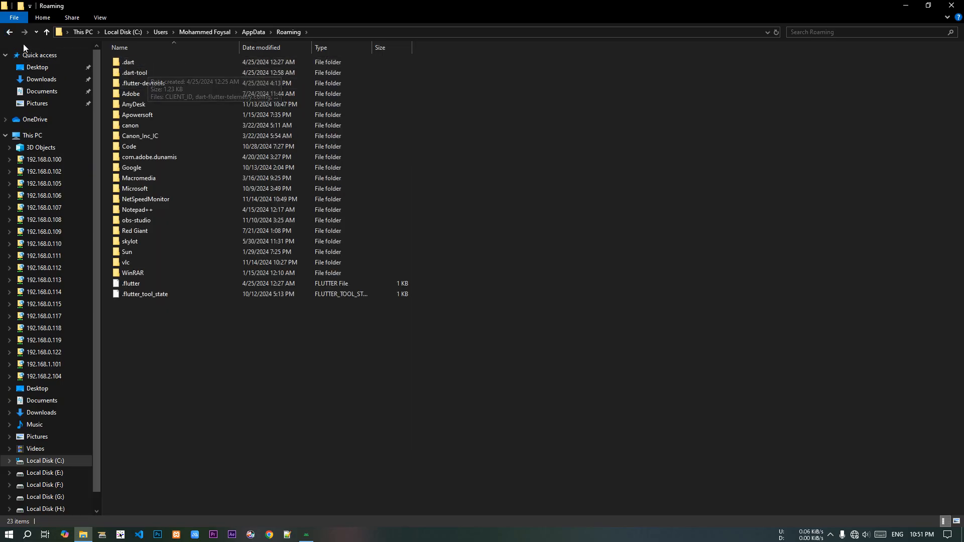
pyautogui.click(11, 33)
pyautogui.click(10, 33)
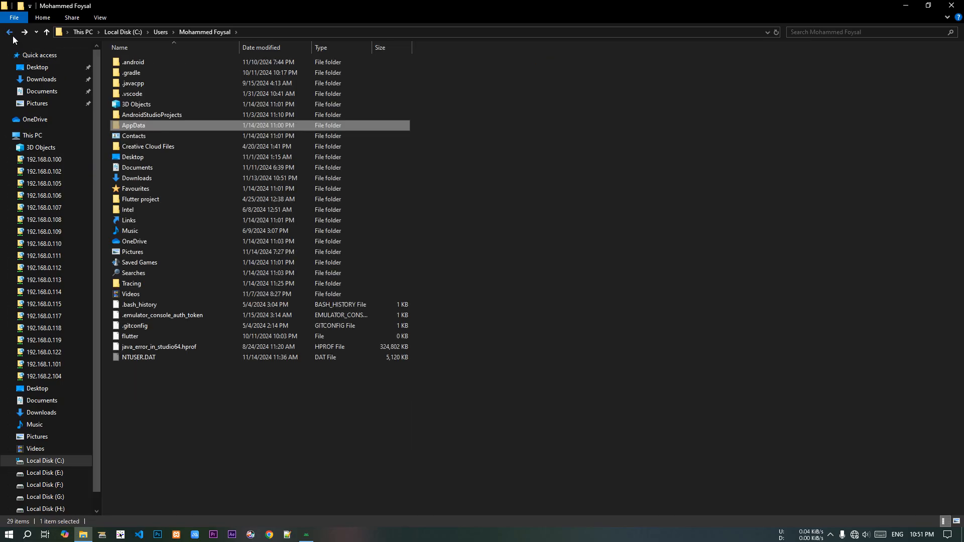
pyautogui.click(149, 58)
pyautogui.doubleClick(147, 59)
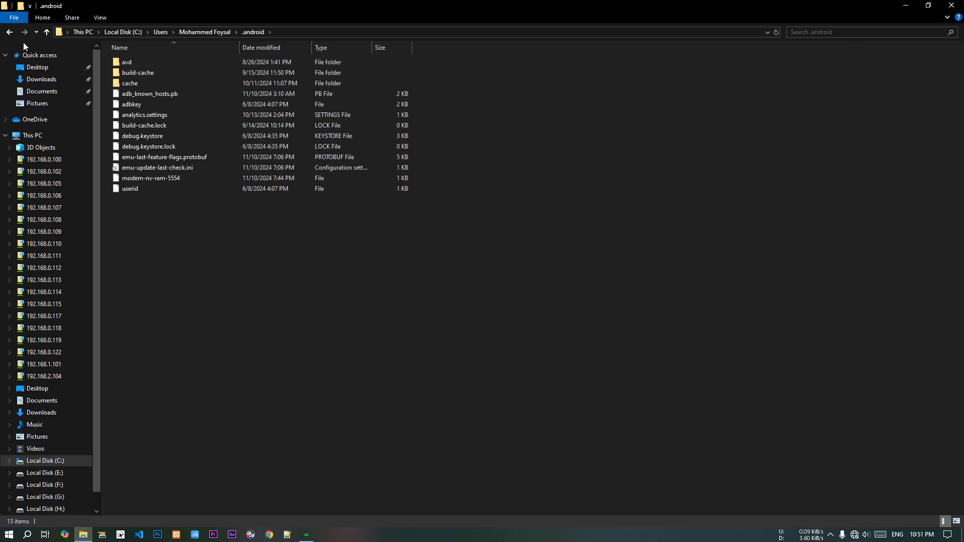
pyautogui.click(10, 34)
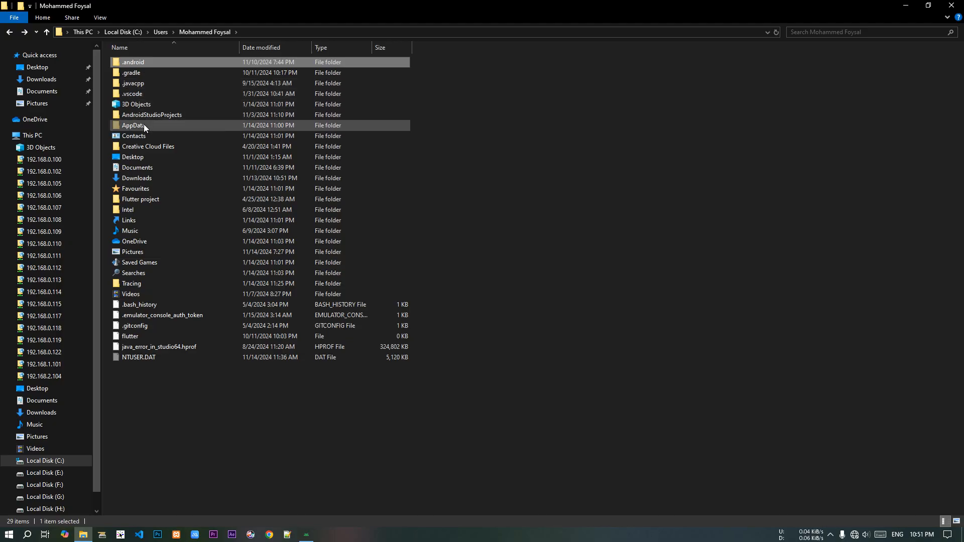
# - Browse to the .gradle\wrapper\dists folder in the user's profile
pyautogui.doubleClick(142, 73)
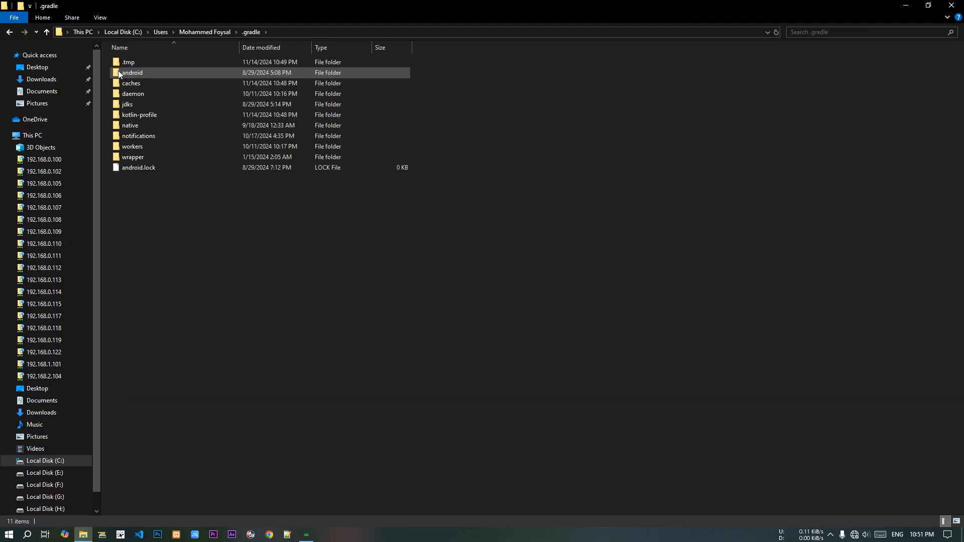
pyautogui.doubleClick(138, 155)
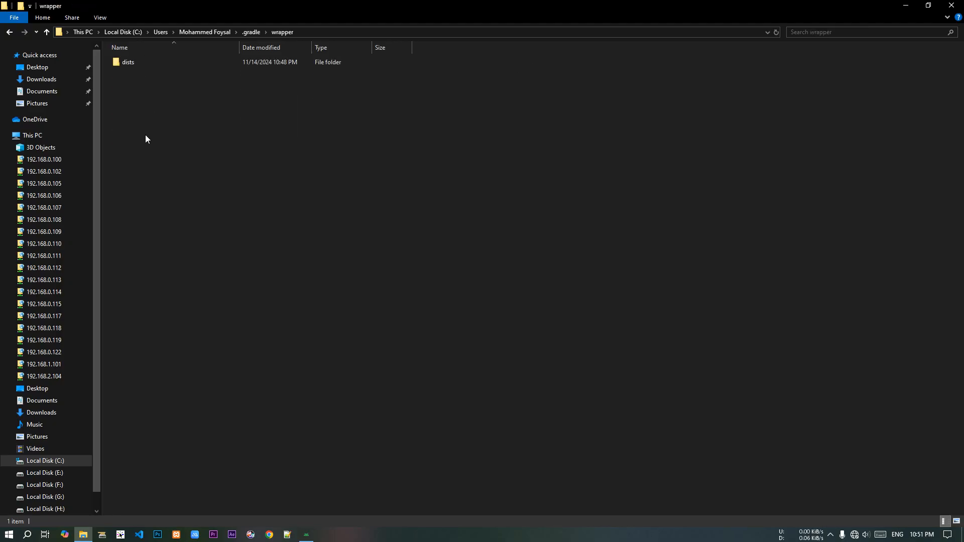
pyautogui.doubleClick(139, 64)
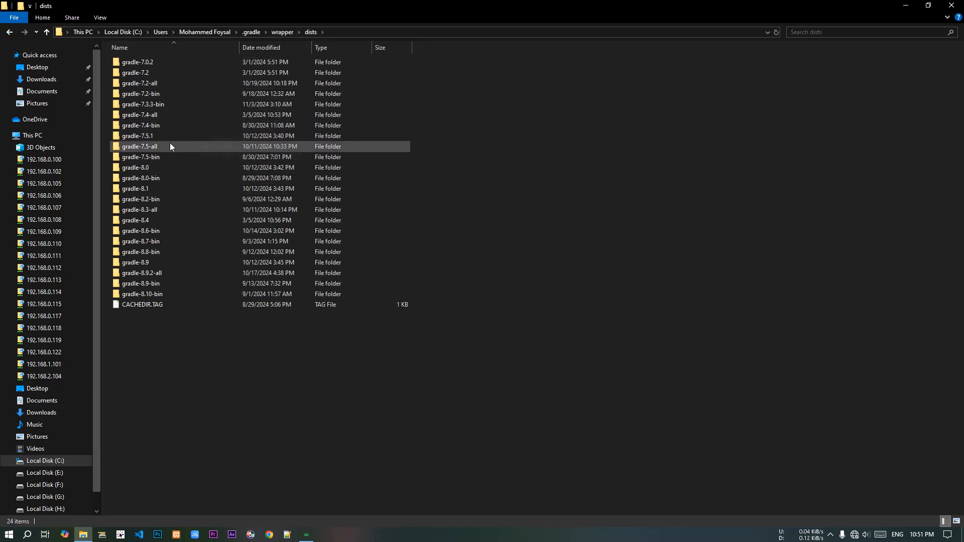
# - Examine the gradle-8.7-bin distribution down to its inner gradle-8.7 folder and return to the dists folder
pyautogui.doubleClick(157, 243)
pyautogui.click(159, 61)
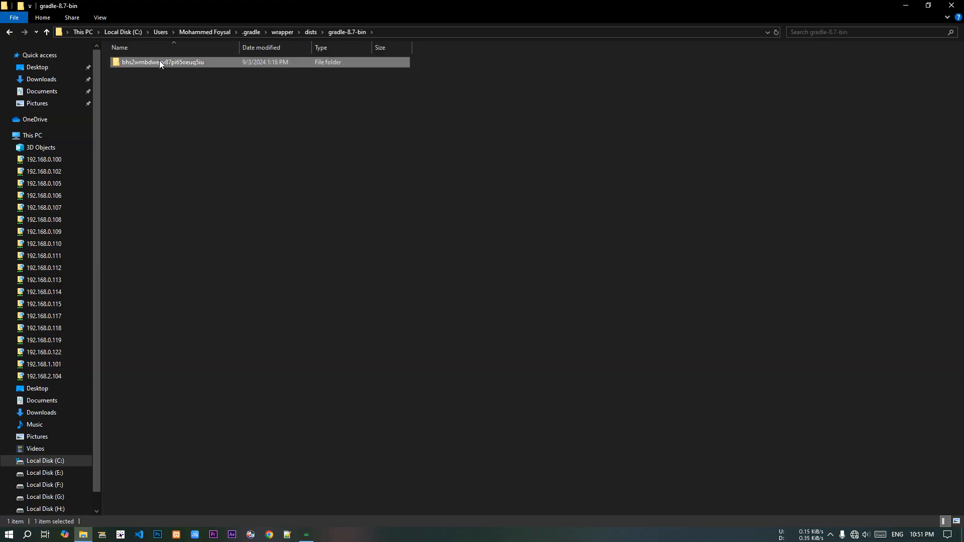
pyautogui.doubleClick(159, 61)
pyautogui.doubleClick(141, 62)
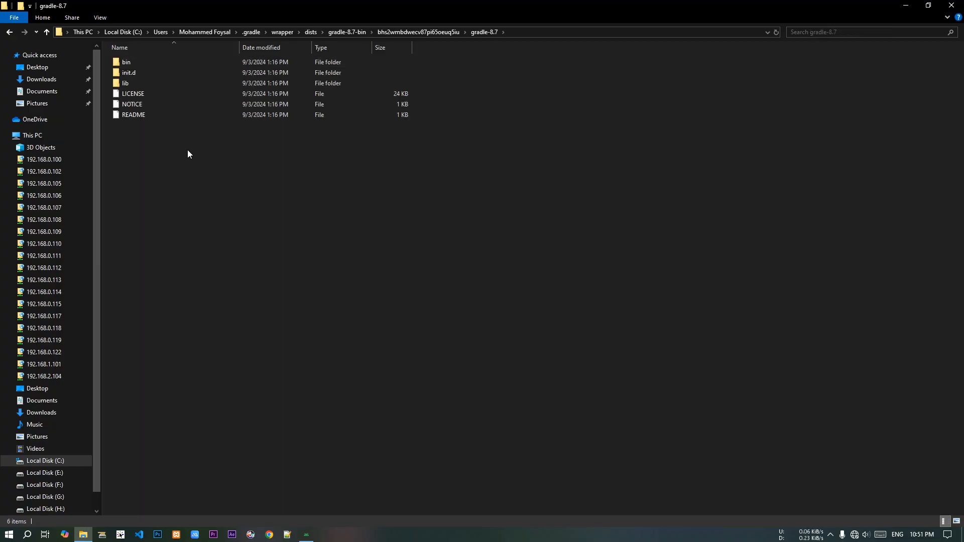
pyautogui.click(9, 32)
pyautogui.click(9, 31)
pyautogui.click(9, 32)
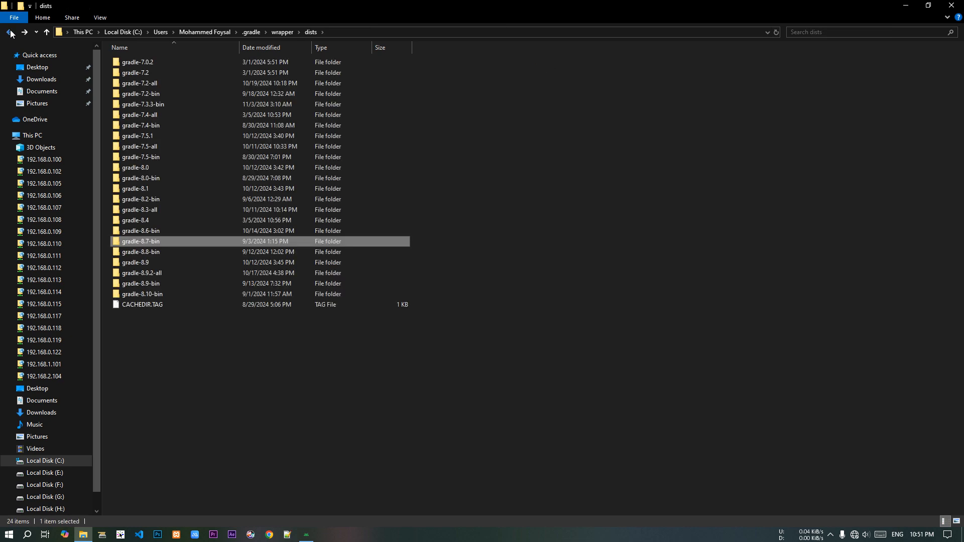
# - Check the contents of the gradle-8.8-bin, gradle-8.9 and gradle-8.9.2-all folders and return to the dists folder
pyautogui.doubleClick(157, 254)
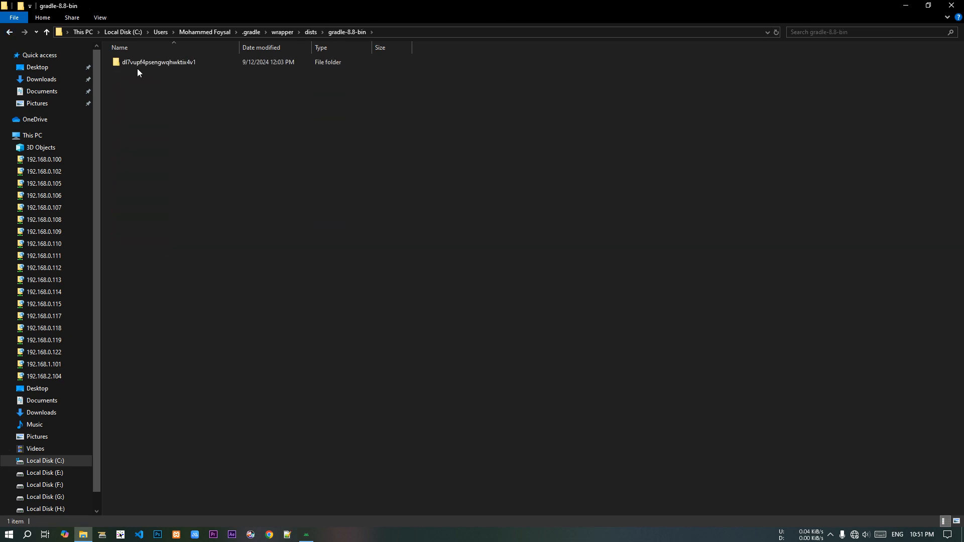
pyautogui.click(9, 32)
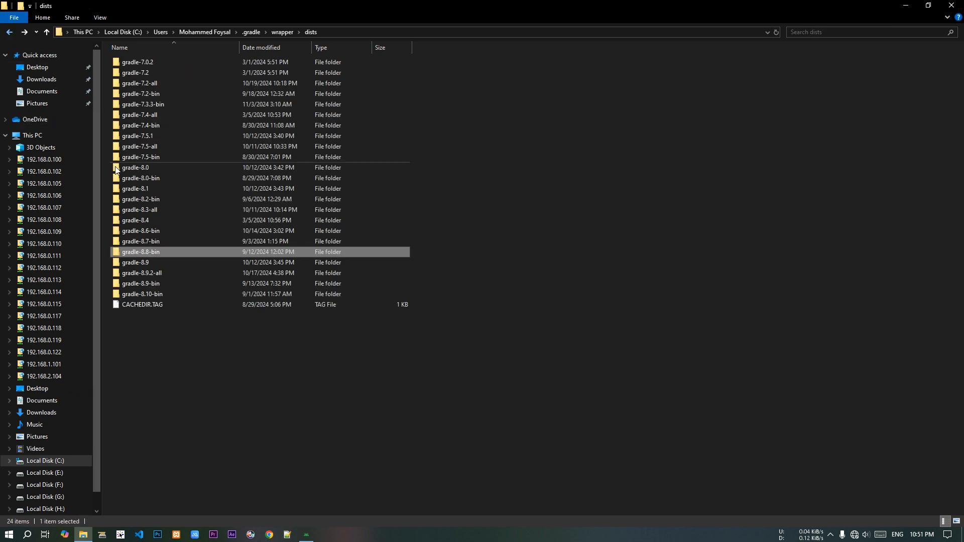
pyautogui.doubleClick(146, 261)
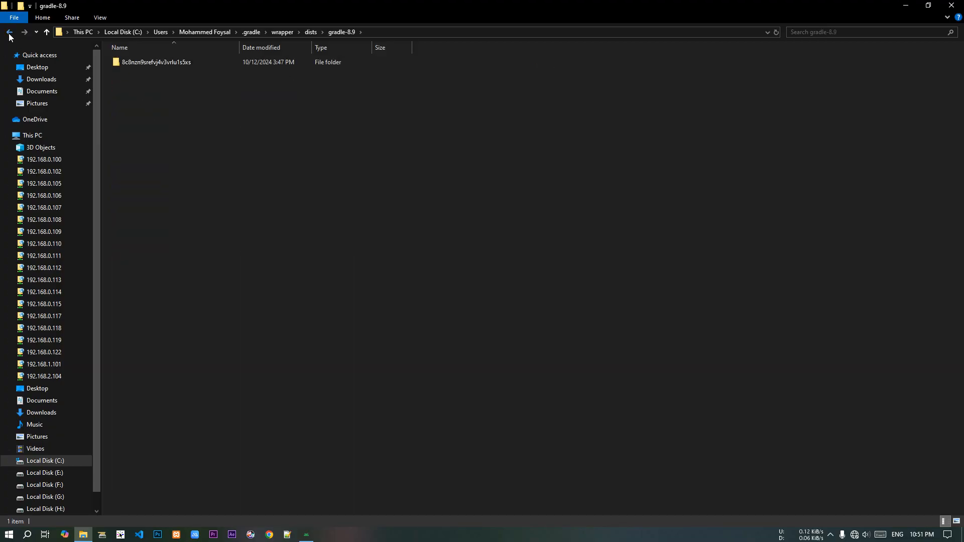
pyautogui.click(9, 34)
pyautogui.doubleClick(143, 276)
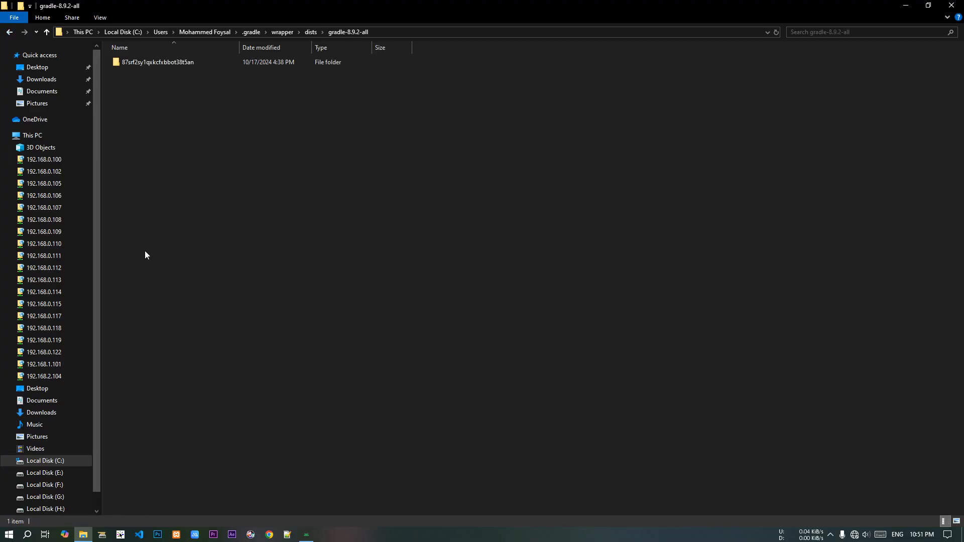
pyautogui.doubleClick(126, 60)
pyautogui.click(9, 33)
pyautogui.click(9, 32)
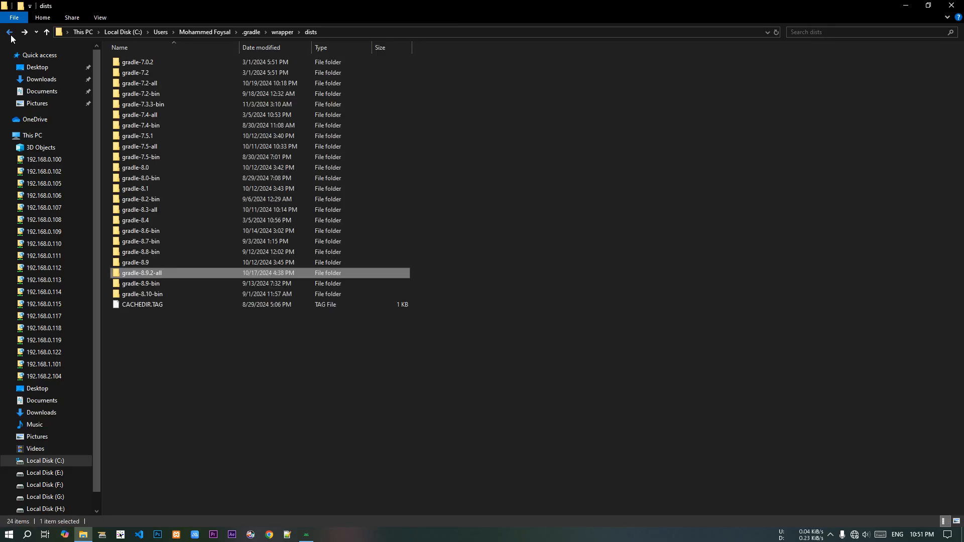
# - Check the files inside the gradle-7.2 distribution folder and close File Explorer
pyautogui.doubleClick(140, 74)
pyautogui.doubleClick(152, 60)
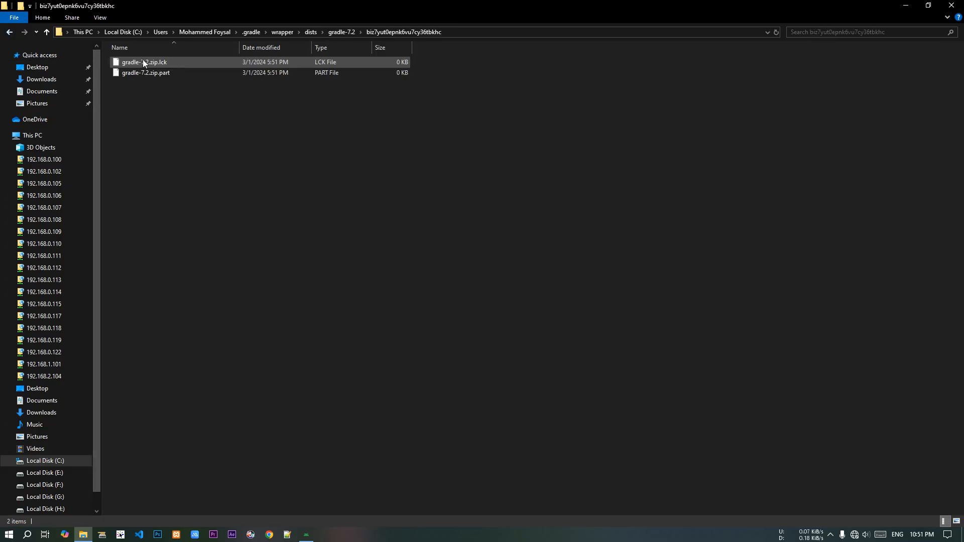
pyautogui.click(9, 34)
pyautogui.click(9, 33)
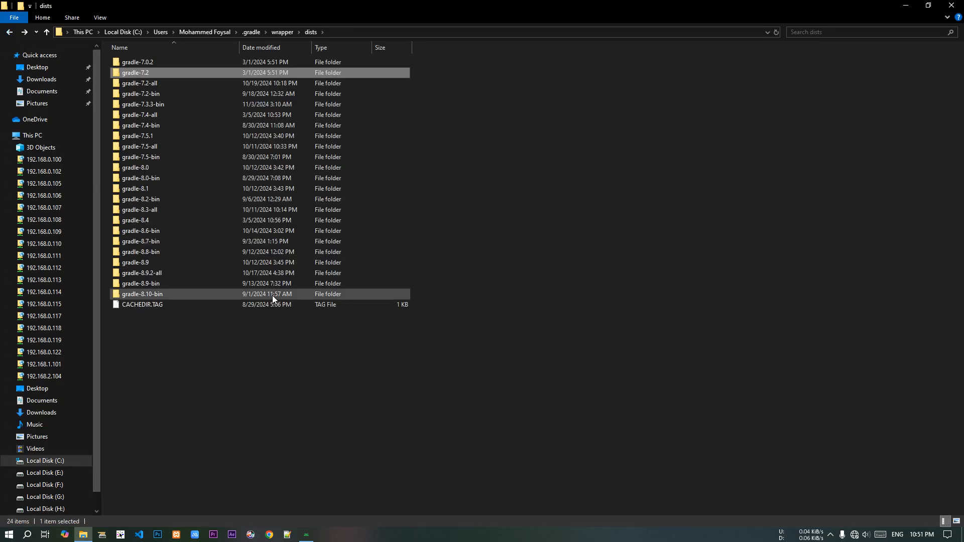
pyautogui.click(257, 378)
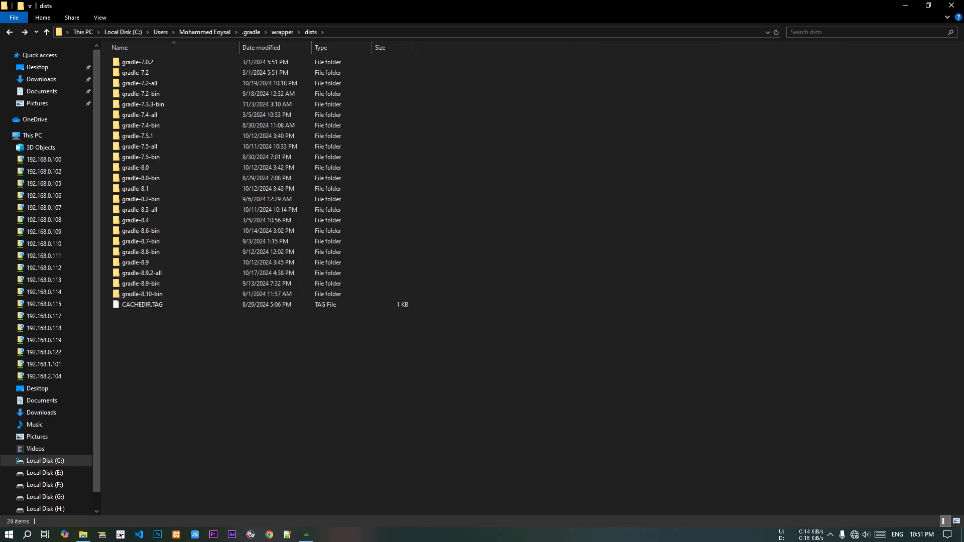
pyautogui.click(950, 5)
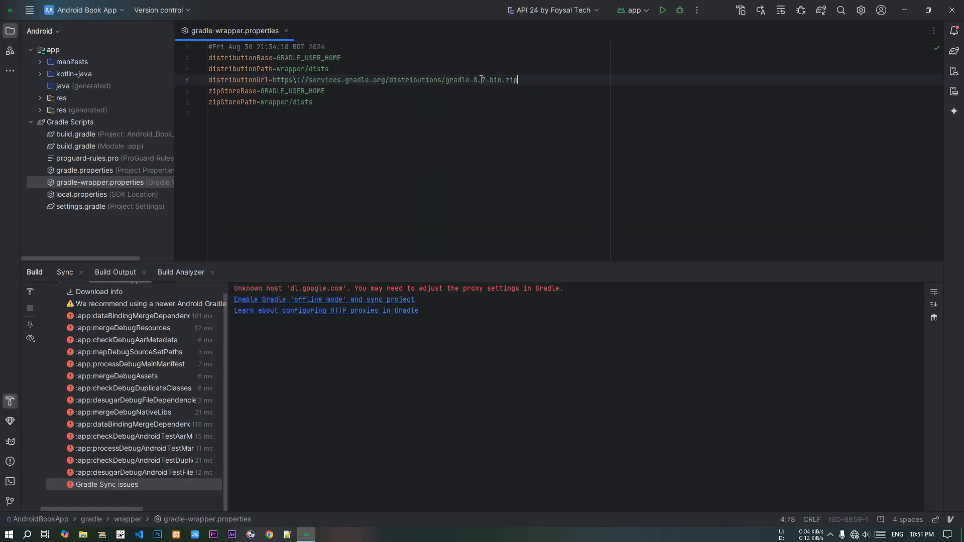
# - Clear the Android Studio workspace by closing gradle-wrapper.properties, hiding the Build output and collapsing Gradle Scripts
pyautogui.click(286, 31)
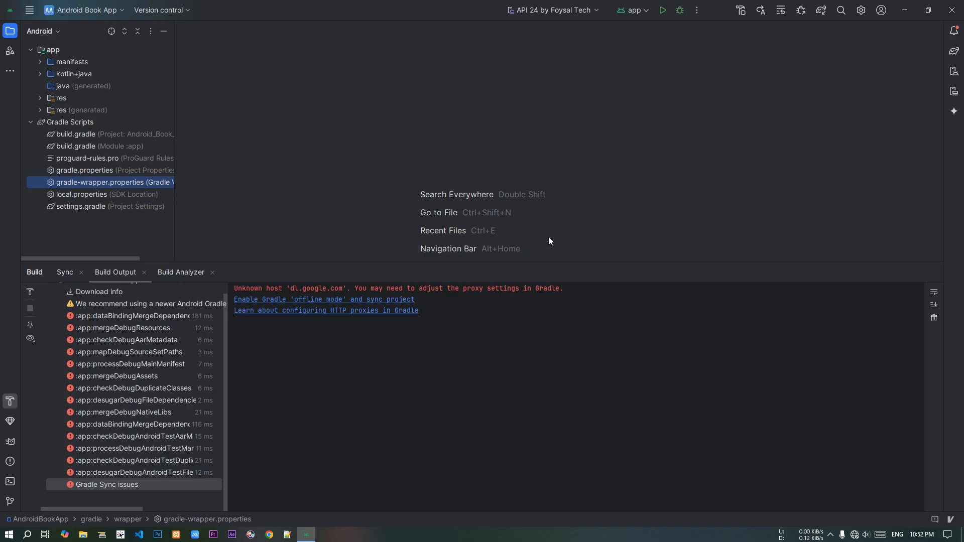
pyautogui.click(927, 272)
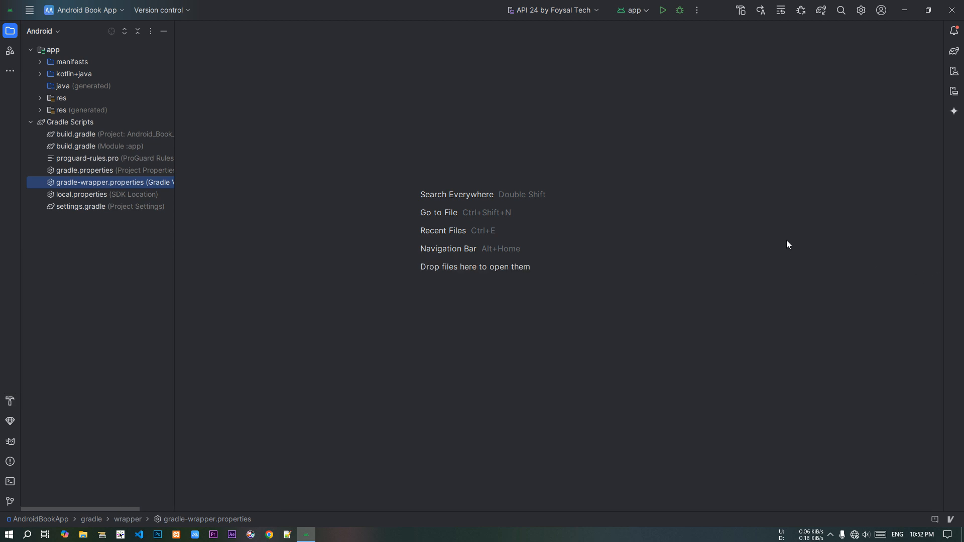
pyautogui.doubleClick(82, 126)
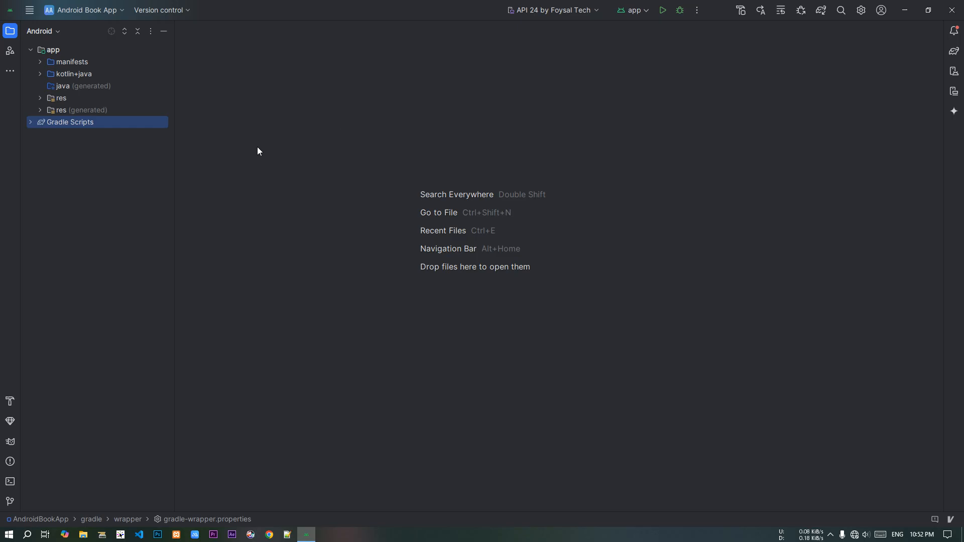
# - Open the SDK Manager and list the SDK platforms with package details shown and obsolete packages not hidden
pyautogui.click(857, 16)
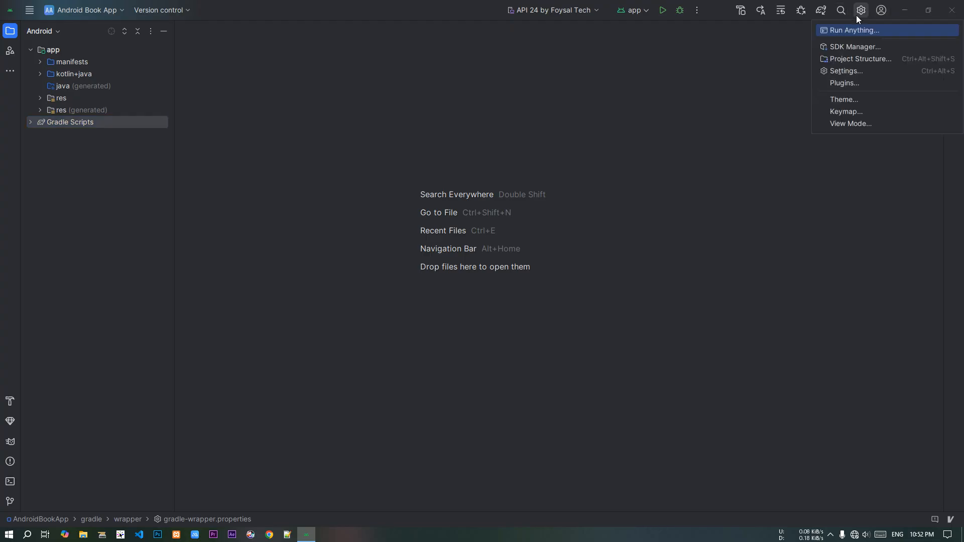
pyautogui.click(851, 46)
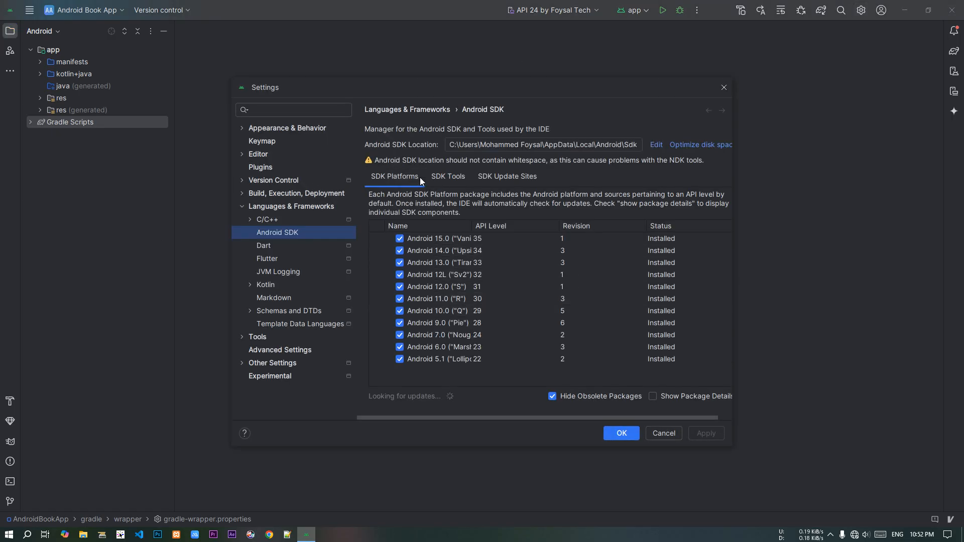
pyautogui.click(653, 396)
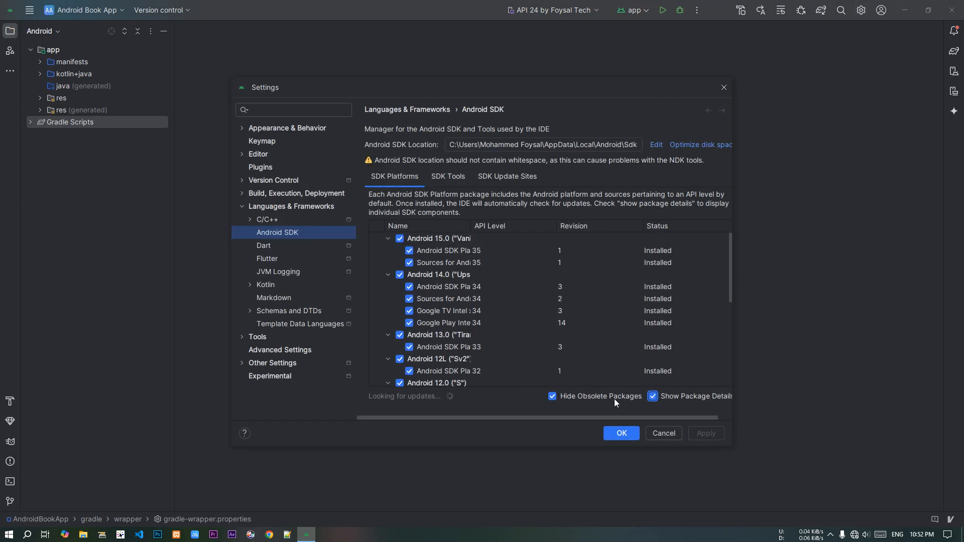
pyautogui.click(557, 395)
pyautogui.scroll(-8, 472, 273)
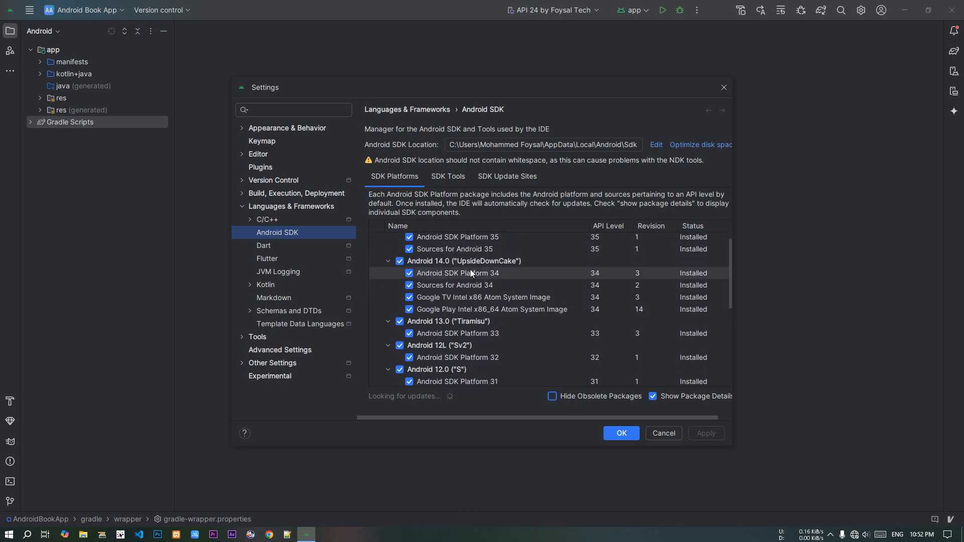
# - Check the status of the SDK Tools, collapsing the Build-Tools, NDK, Command-line Tools and CMake groups
pyautogui.click(434, 184)
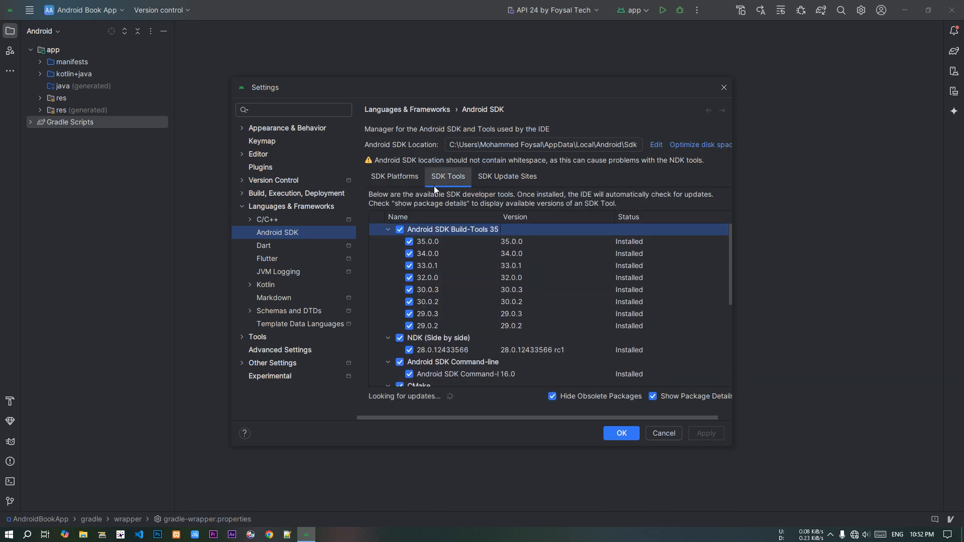
pyautogui.click(389, 230)
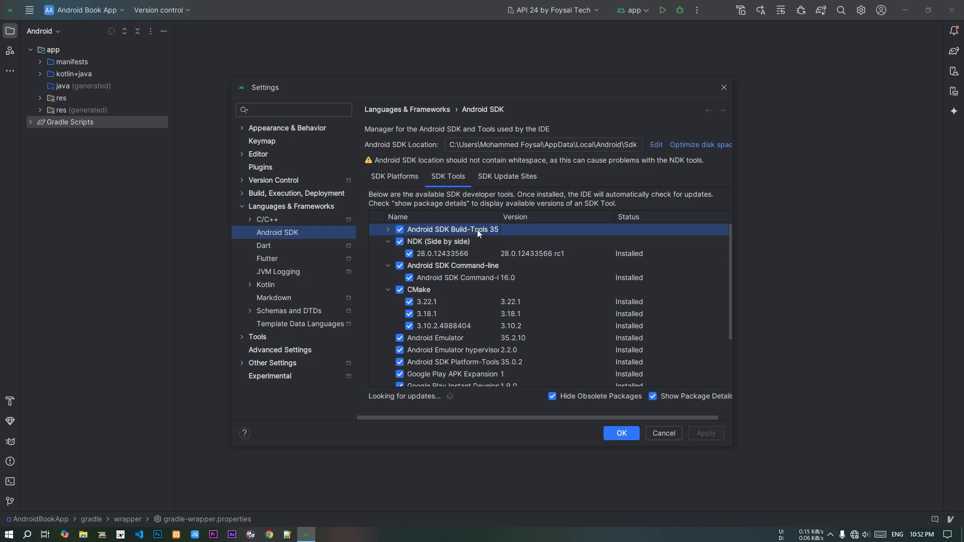
pyautogui.click(388, 230)
pyautogui.click(388, 242)
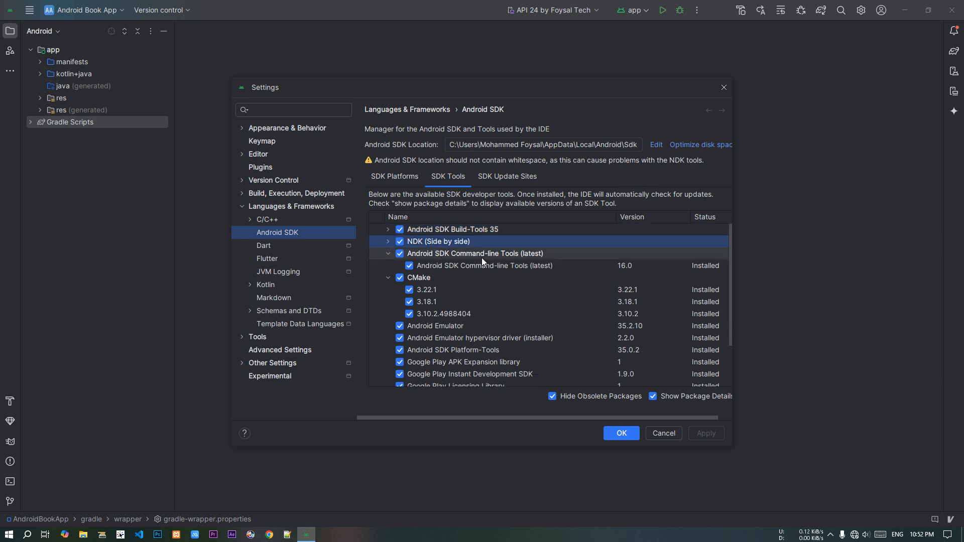
pyautogui.click(387, 255)
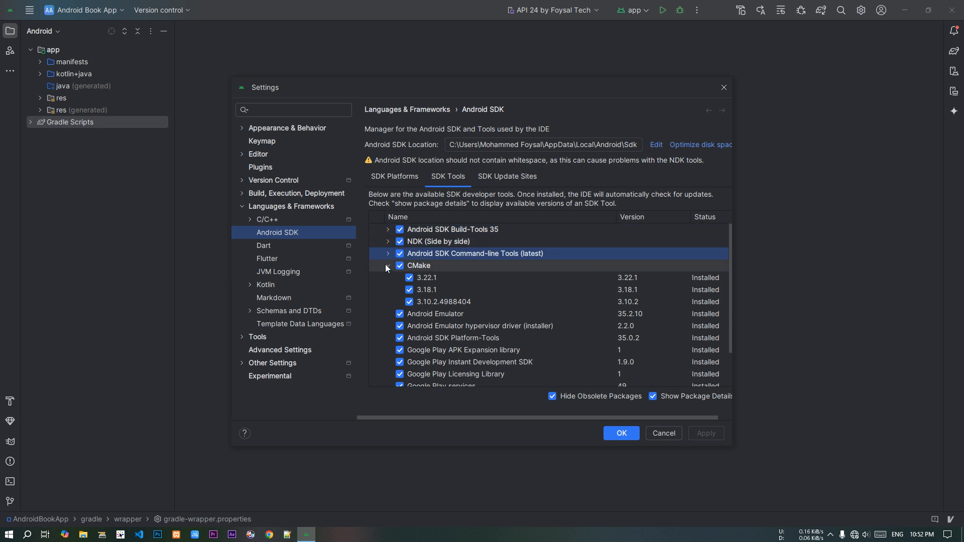
pyautogui.click(385, 265)
pyautogui.click(388, 266)
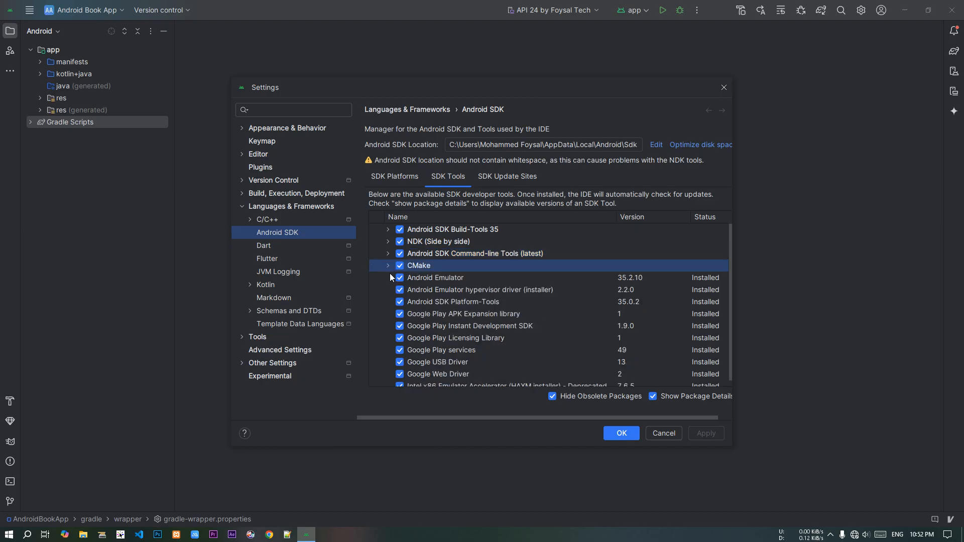
pyautogui.scroll(-1, 466, 289)
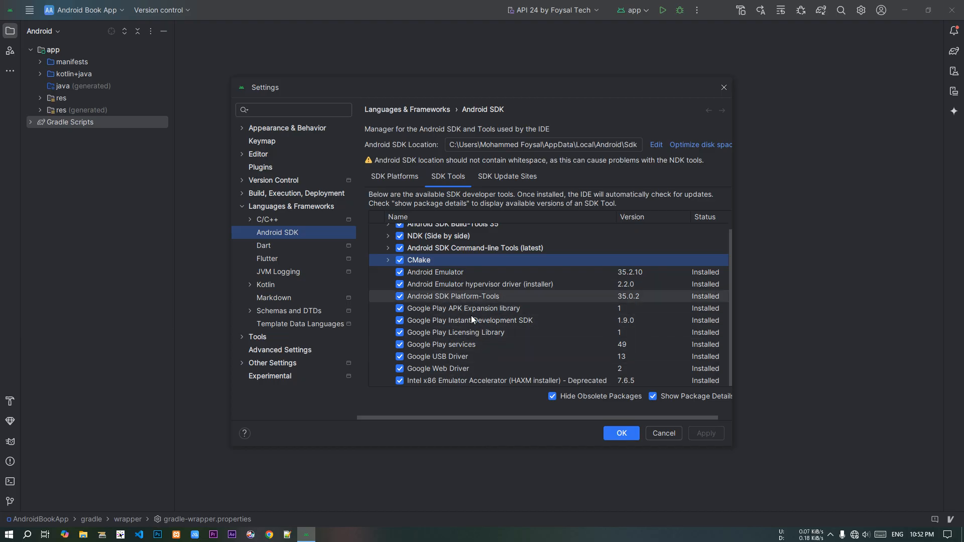
# - Check the SDK Platforms down to Android 5.1, collapsing the Android 15.0 and 14.0 groups
pyautogui.click(407, 181)
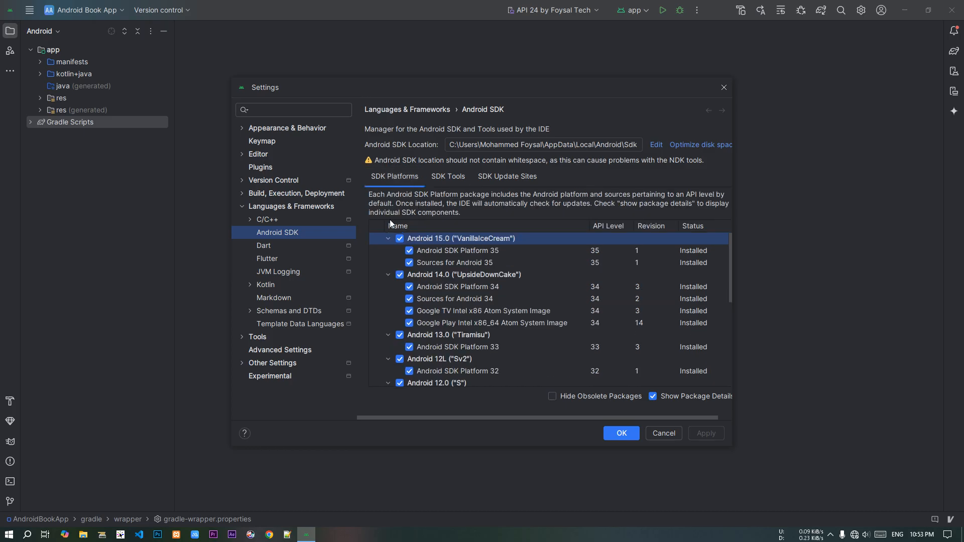
pyautogui.click(387, 238)
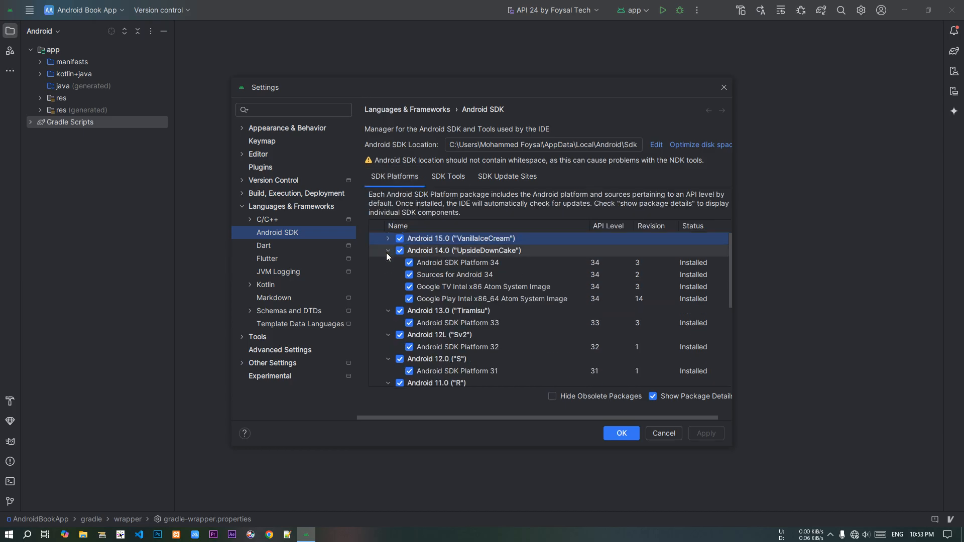
pyautogui.click(387, 251)
pyautogui.scroll(-5, 410, 261)
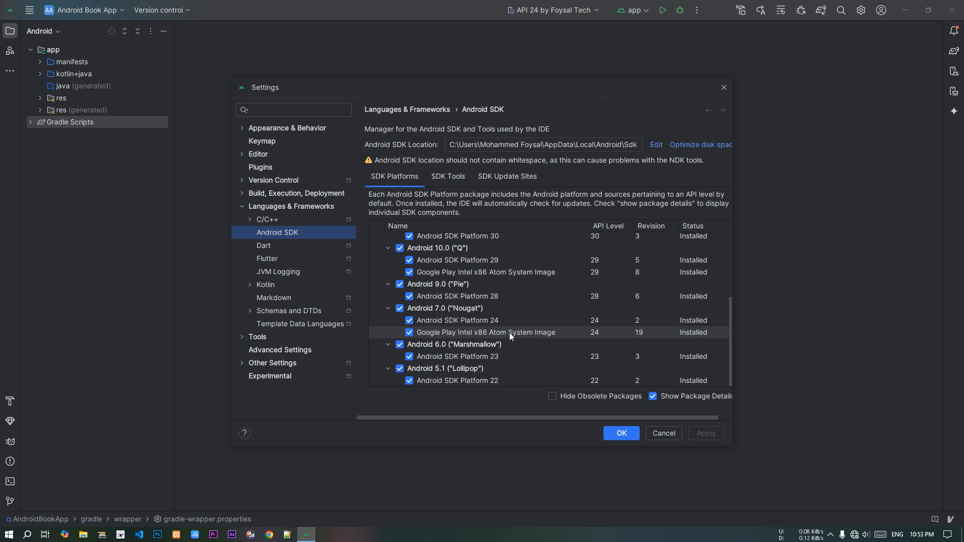
# - Check the SDK Update Sites list of the Android SDK and close the Settings dialog
pyautogui.scroll(5, 507, 333)
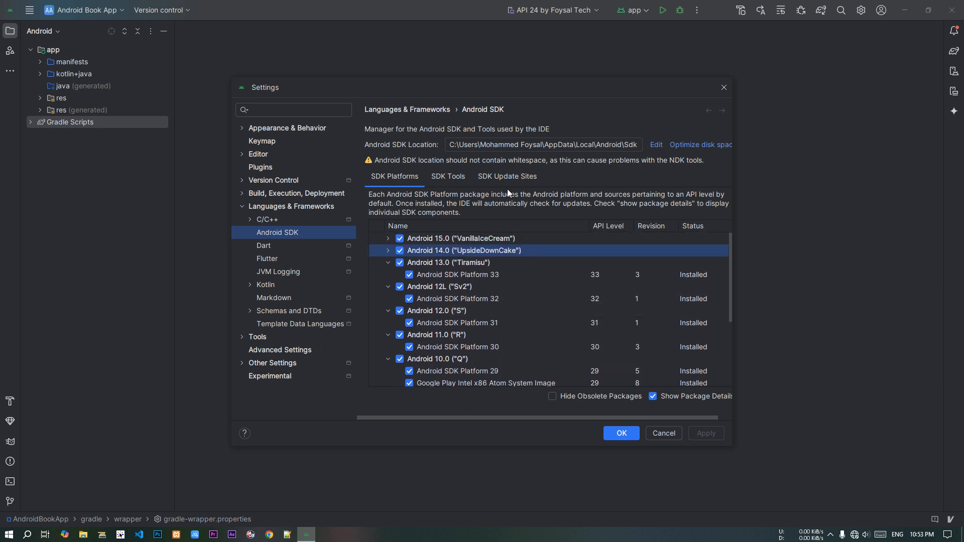
pyautogui.click(516, 178)
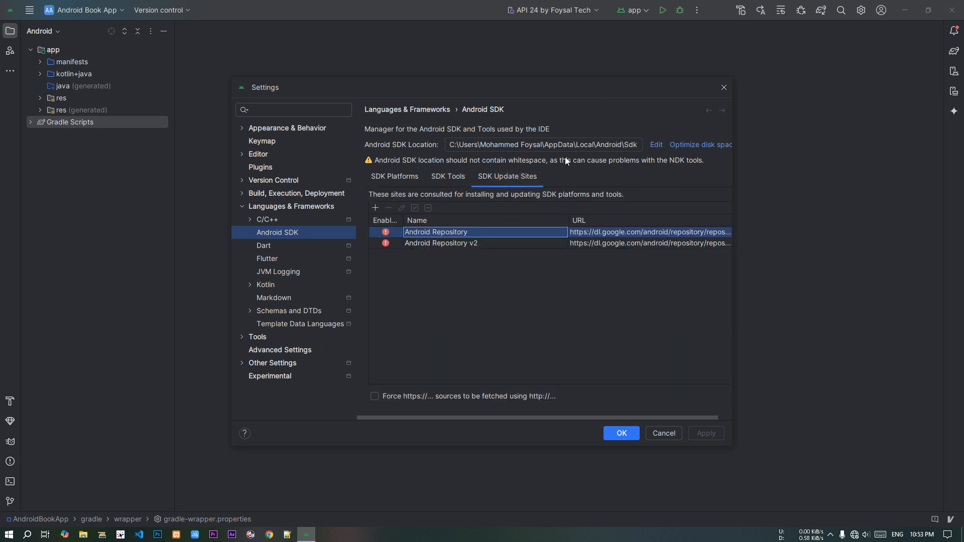
pyautogui.click(723, 88)
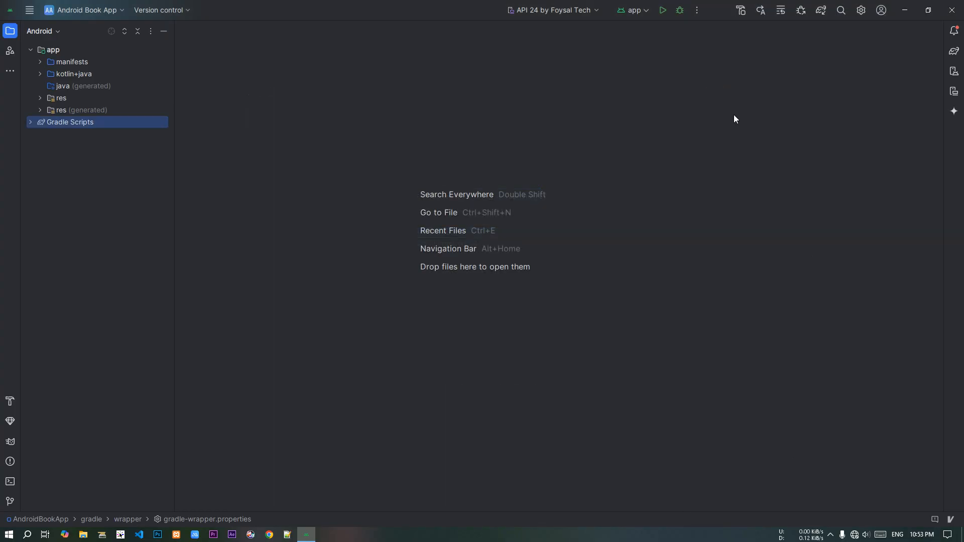
# - Look inside the com package under kotlin+java and collapse the kotlin+java folder again
pyautogui.doubleClick(100, 75)
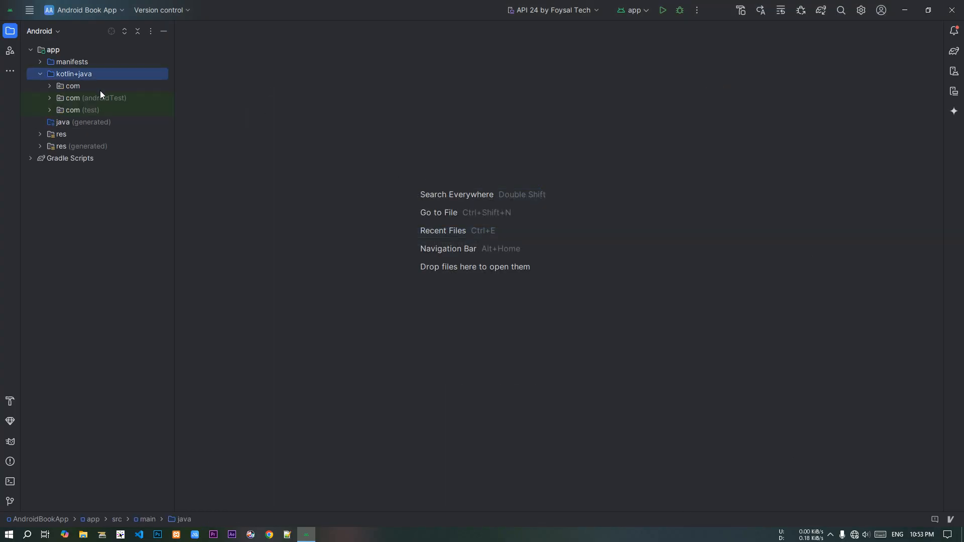
pyautogui.doubleClick(100, 89)
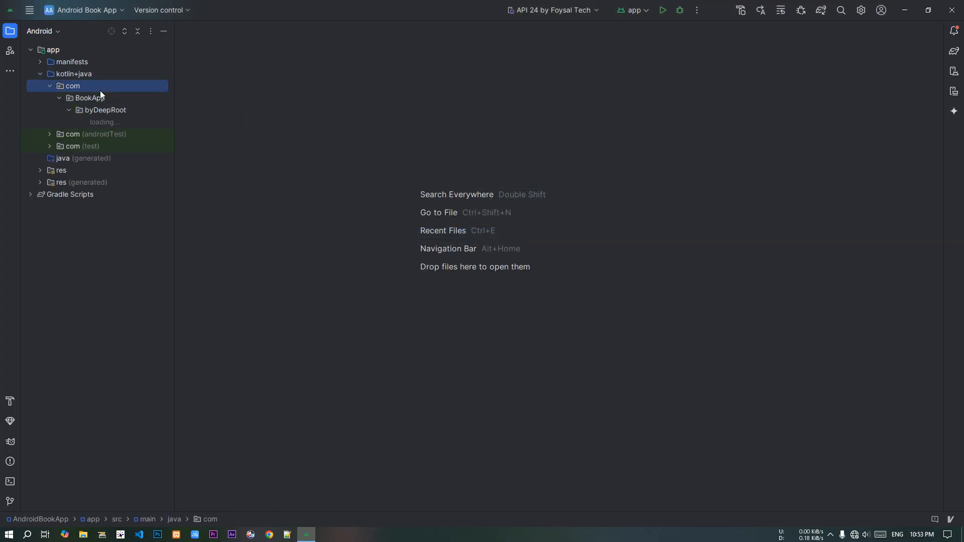
pyautogui.click(41, 75)
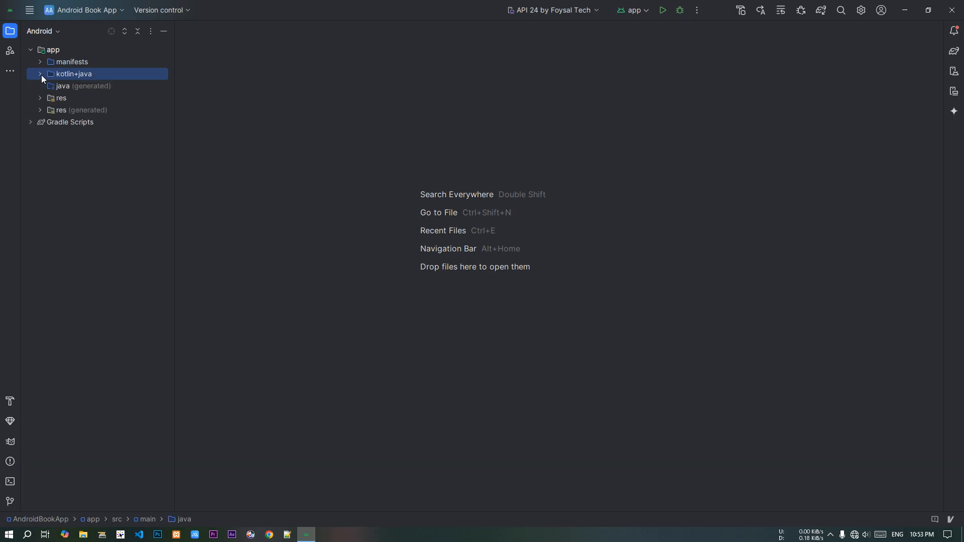
pyautogui.click(41, 75)
pyautogui.click(41, 75)
# - Build the project's APK and examine the Gradle sync issue in the build output
pyautogui.click(29, 10)
pyautogui.click(193, 12)
pyautogui.moveTo(280, 151)
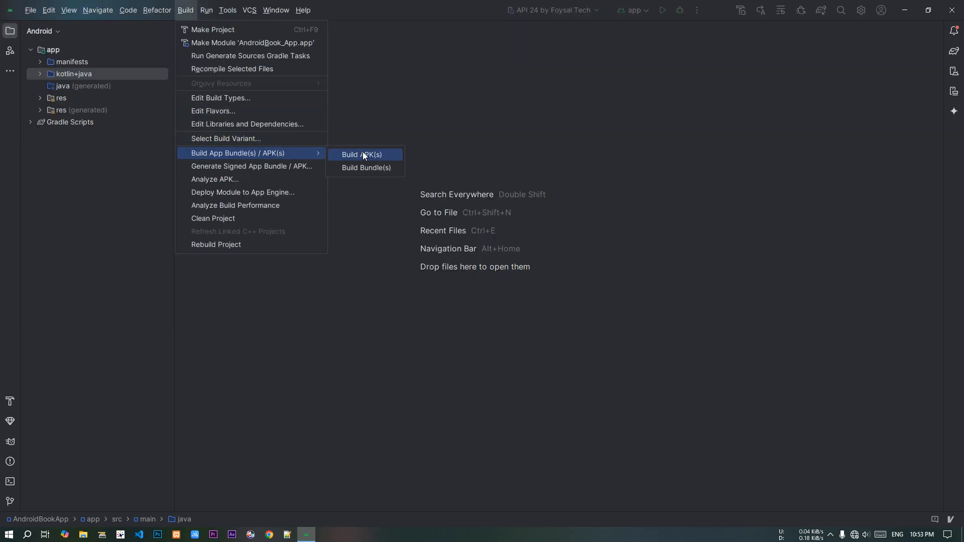
pyautogui.click(363, 152)
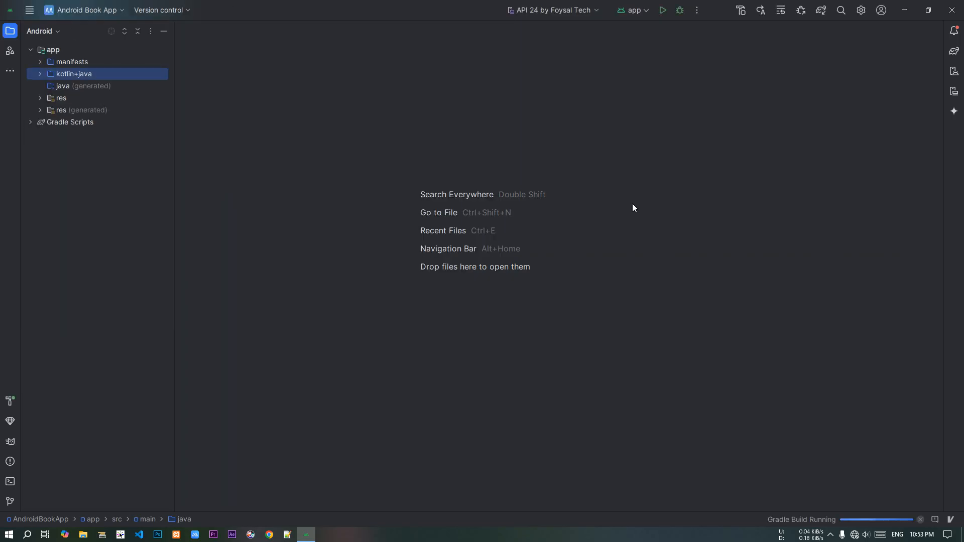
pyautogui.click(9, 401)
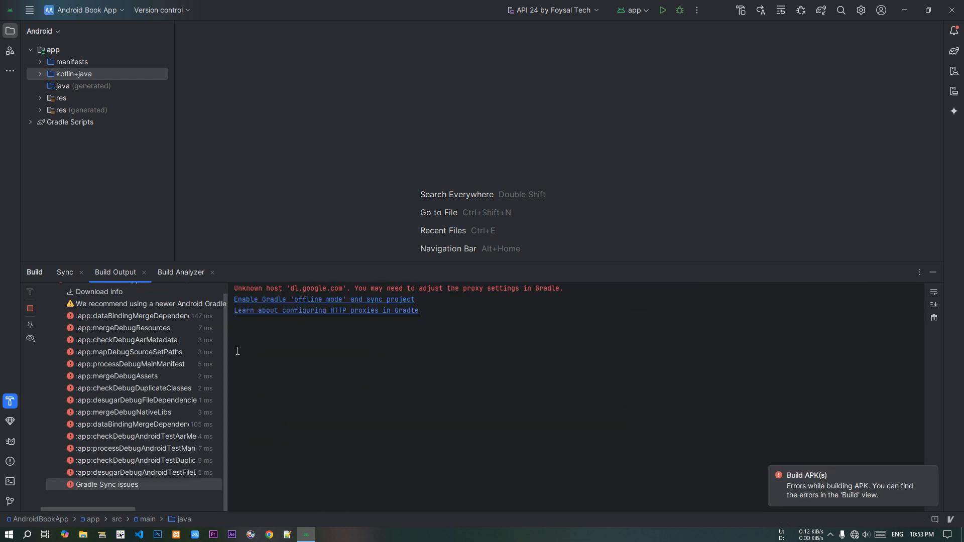
pyautogui.doubleClick(276, 290)
pyautogui.click(547, 363)
# - Turn on Gradle offline mode for the project and close the Gradle tool window
pyautogui.click(955, 55)
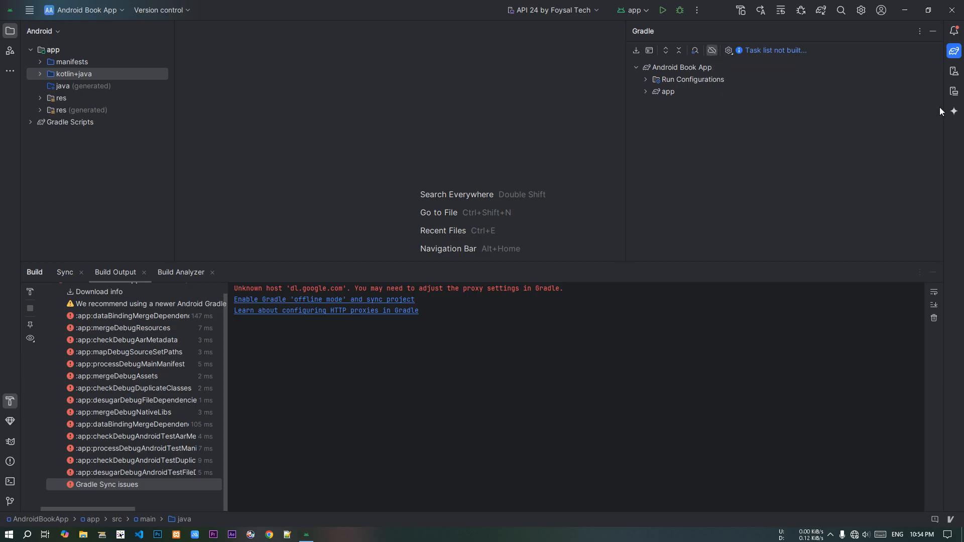
pyautogui.click(712, 50)
pyautogui.click(710, 54)
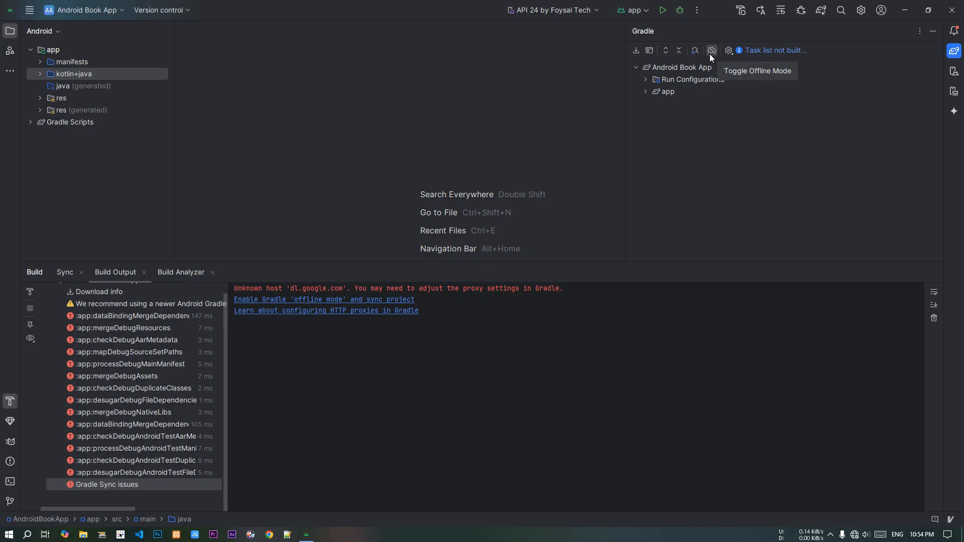
pyautogui.click(952, 52)
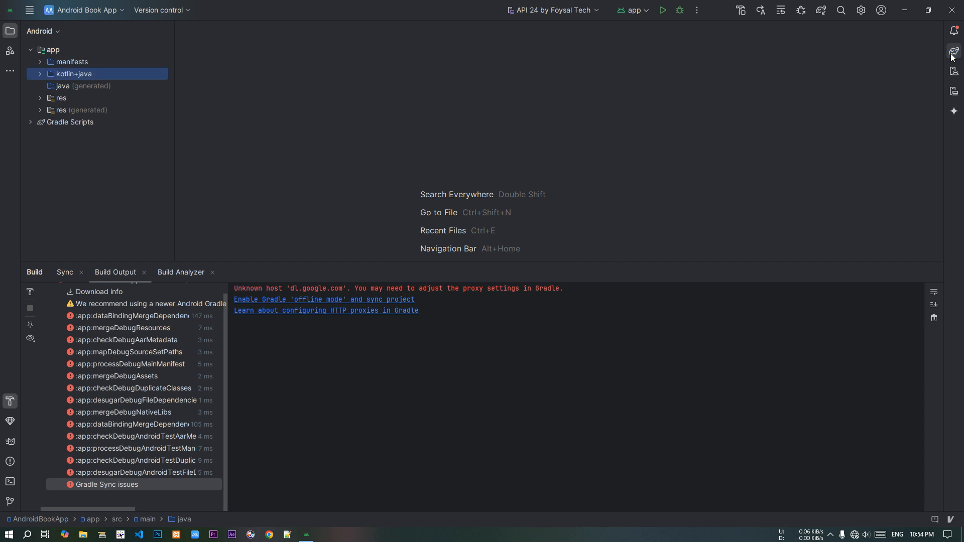
# - Build the APK with Gradle in offline mode and expand the build notification
pyautogui.click(28, 11)
pyautogui.click(168, 10)
pyautogui.moveTo(186, 10)
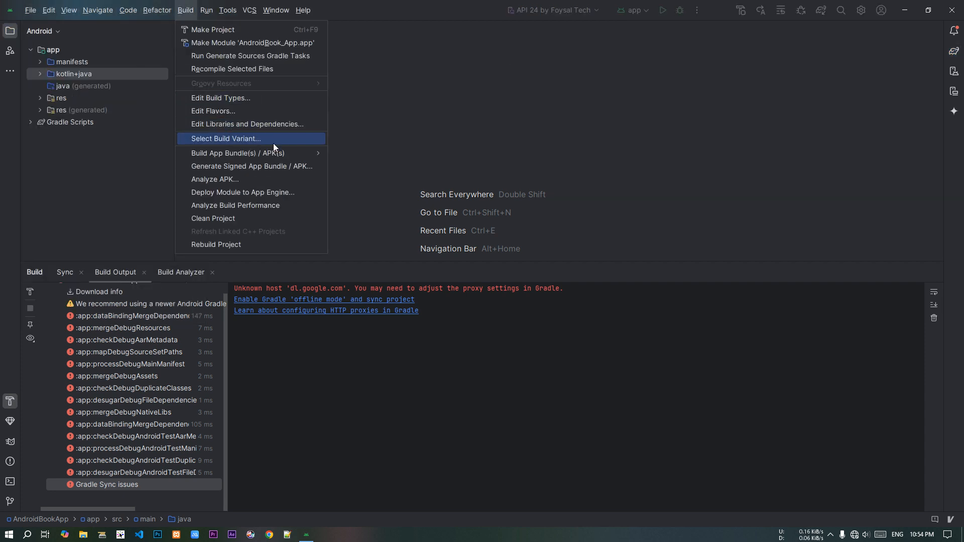
pyautogui.click(372, 152)
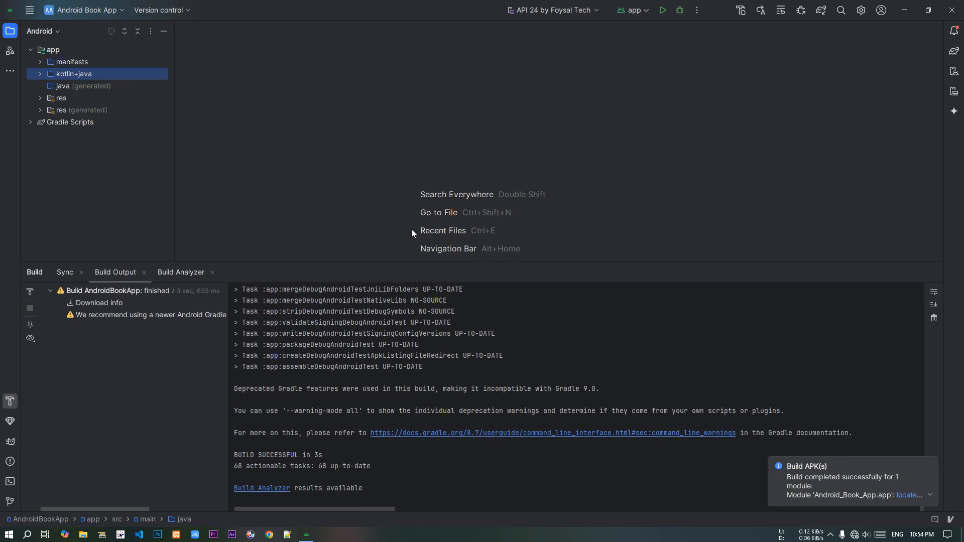
pyautogui.click(929, 496)
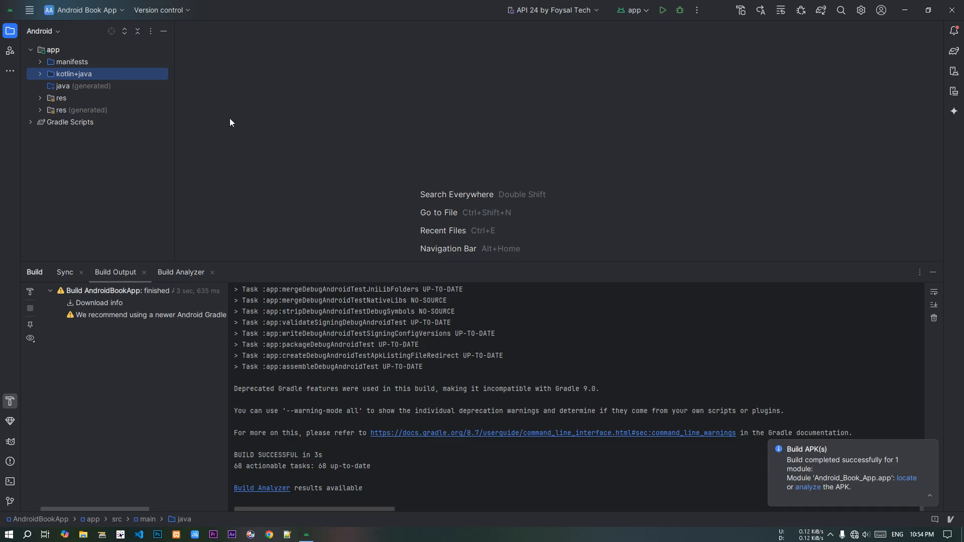
# - Repeat the APK build and expand its new notification to show the full text
pyautogui.click(30, 10)
pyautogui.click(168, 13)
pyautogui.moveTo(186, 17)
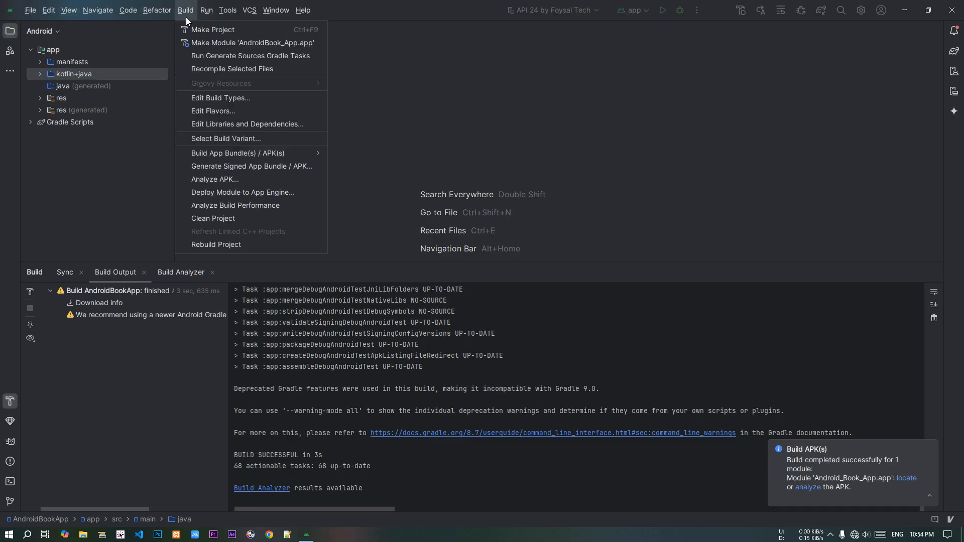
pyautogui.moveTo(265, 153)
pyautogui.click(359, 153)
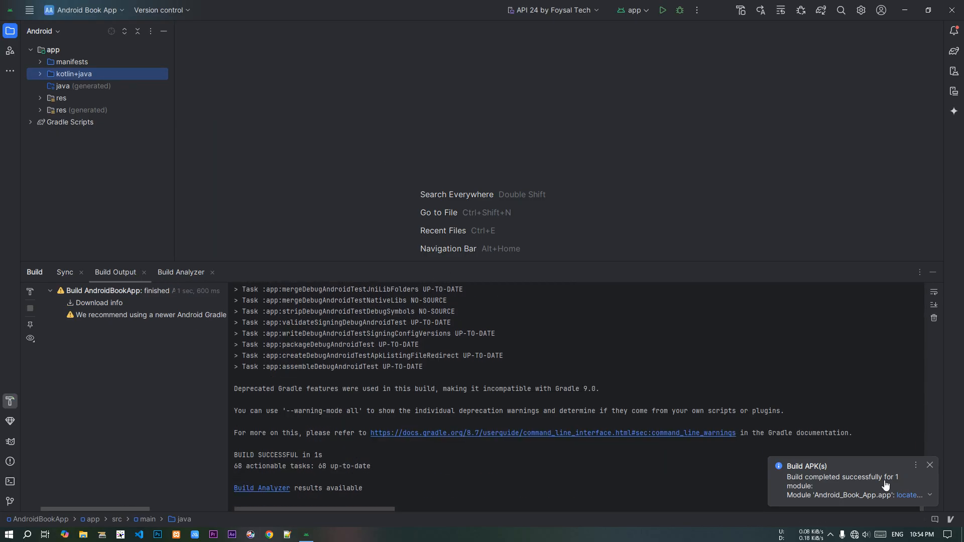
pyautogui.click(930, 495)
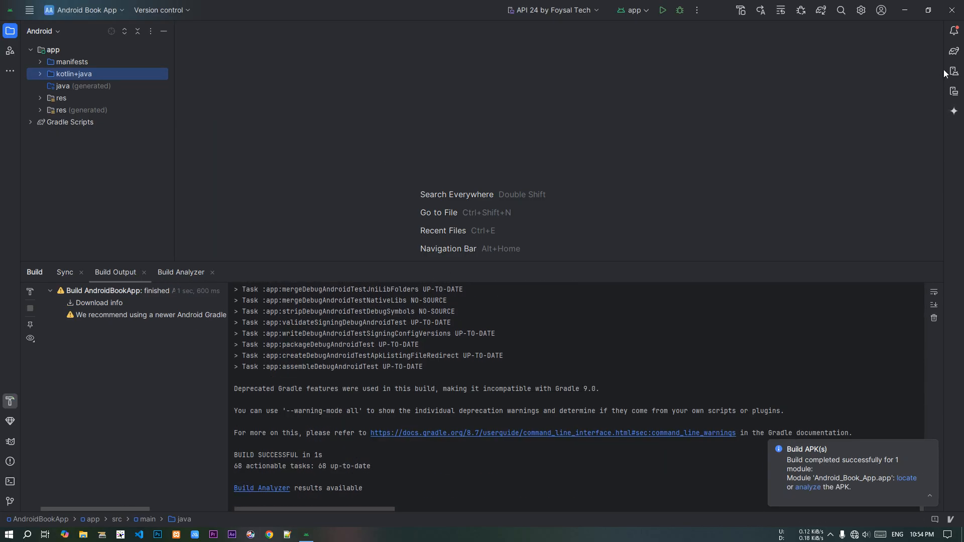
# - Check the Gradle offline mode toggle and close the Gradle tool window
pyautogui.click(953, 55)
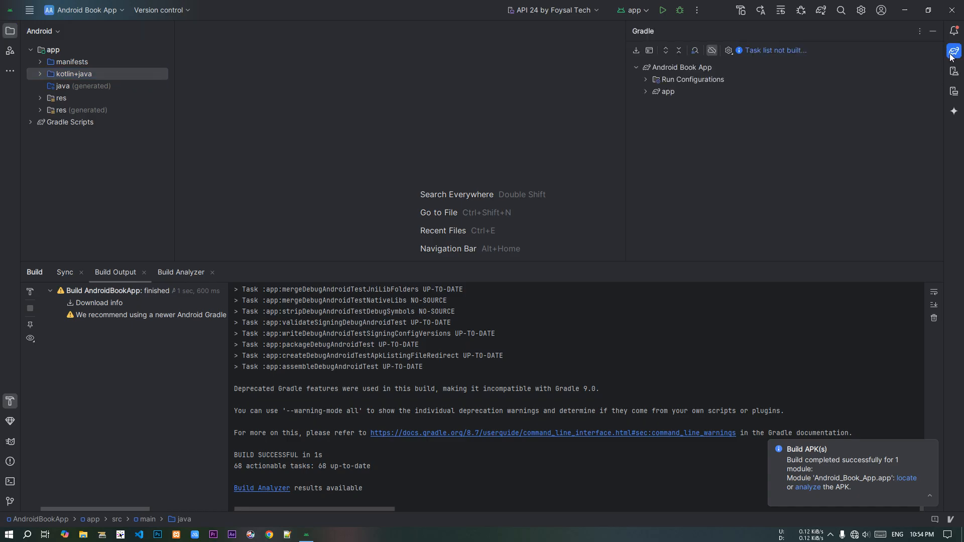
pyautogui.click(709, 51)
pyautogui.click(953, 50)
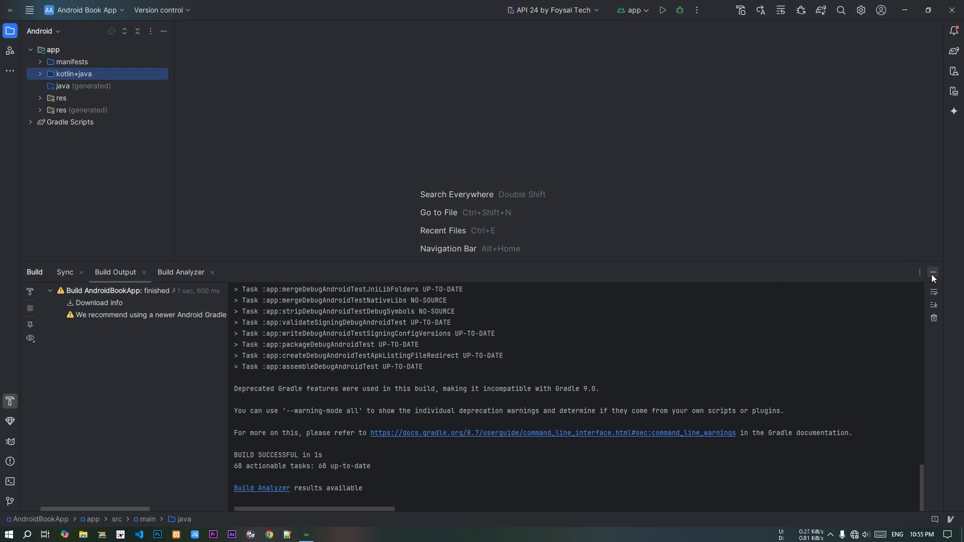
# - Hide the old build output, run another APK build and reopen the build output
pyautogui.click(933, 272)
pyautogui.click(28, 12)
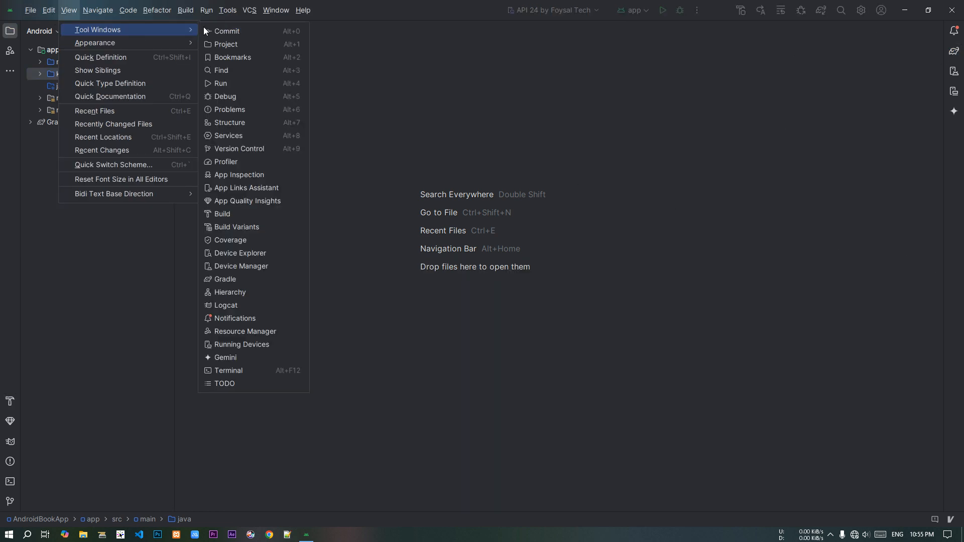
pyautogui.click(345, 155)
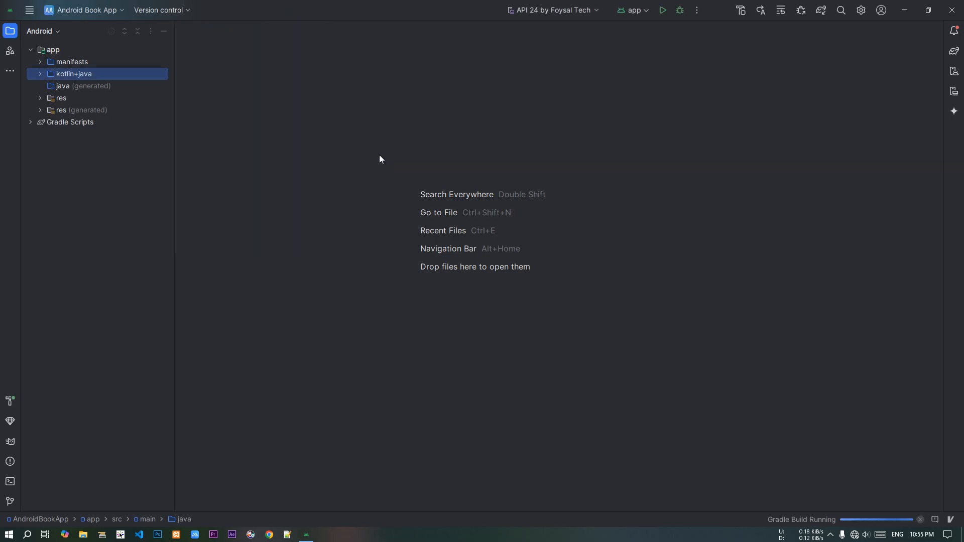
pyautogui.click(10, 402)
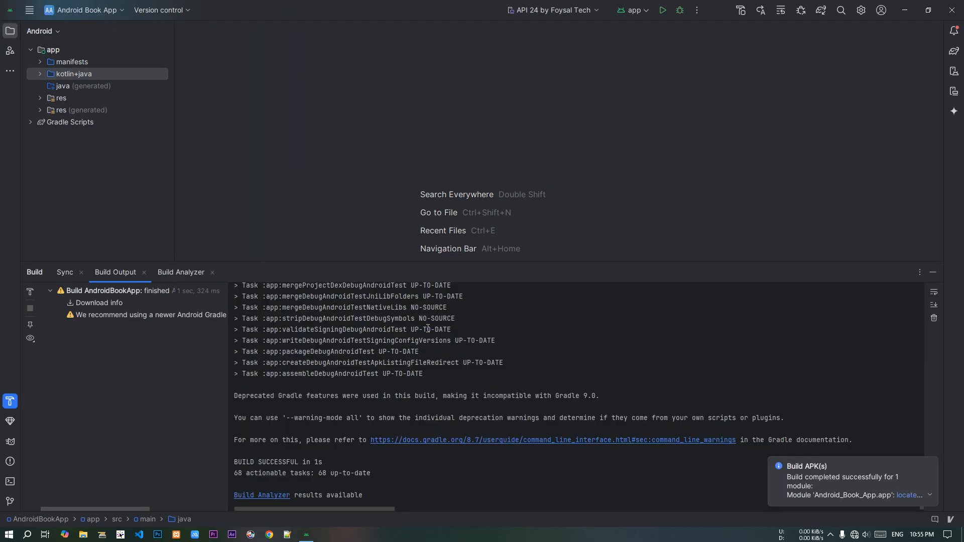